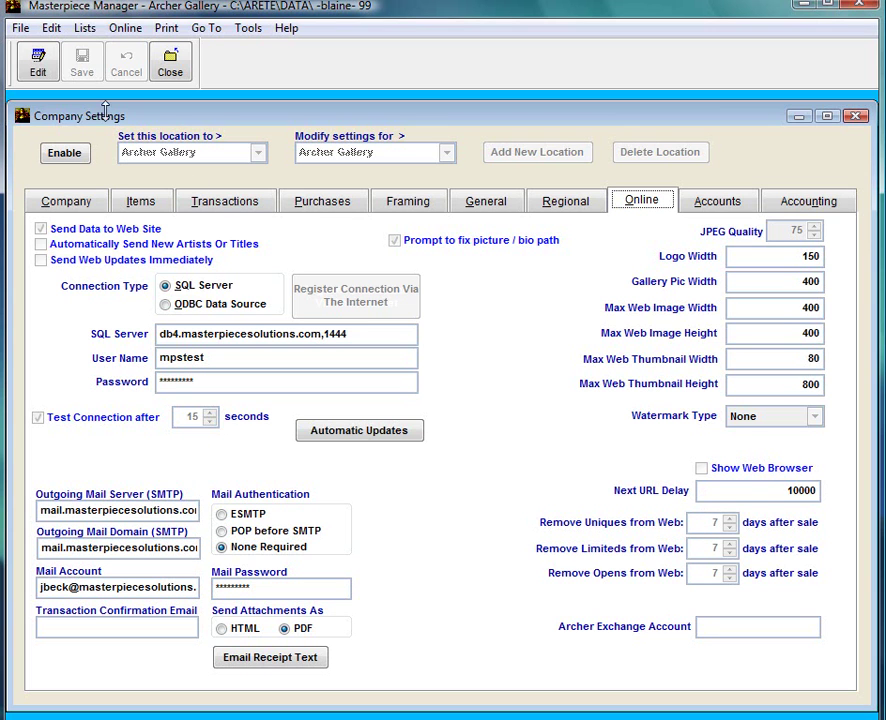
Set unique items to be removed from the web -1 days after sale in the online company settings, and save
click(36, 58)
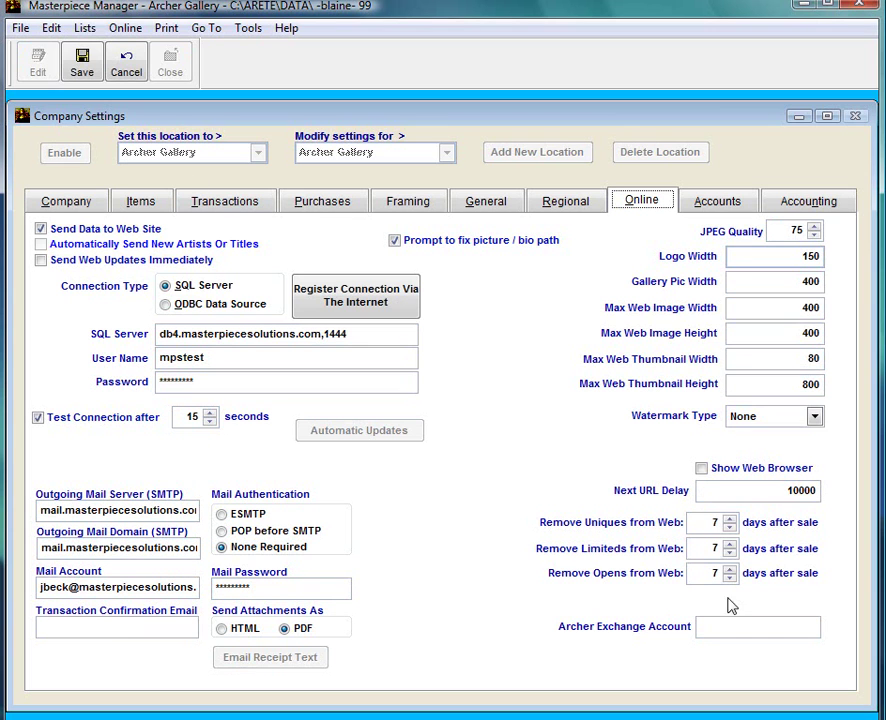
click(729, 529)
click(729, 529)
click(729, 530)
click(729, 530)
click(728, 530)
click(728, 530)
click(729, 530)
click(729, 530)
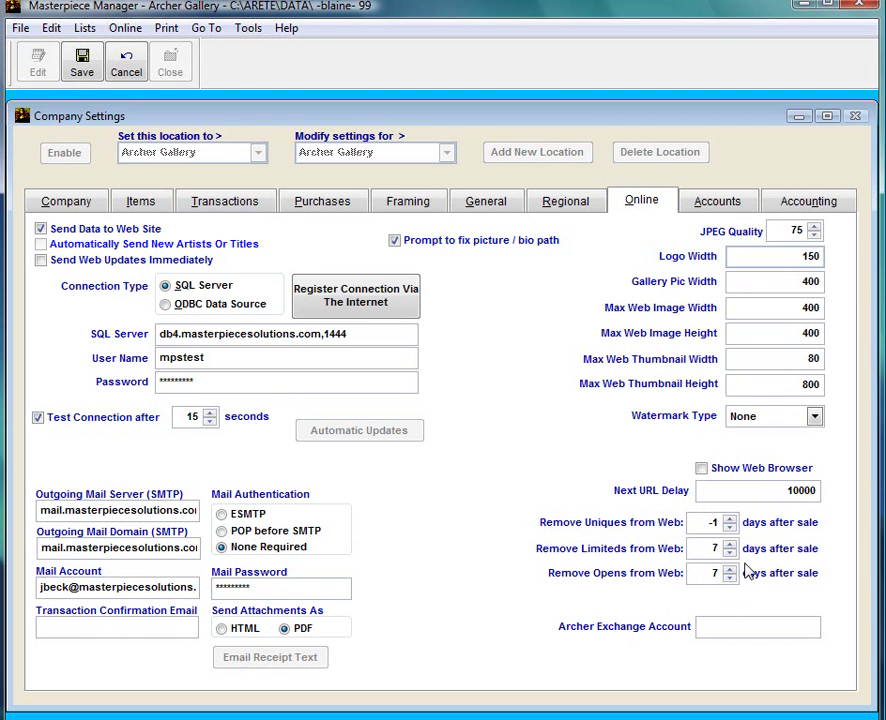
click(74, 57)
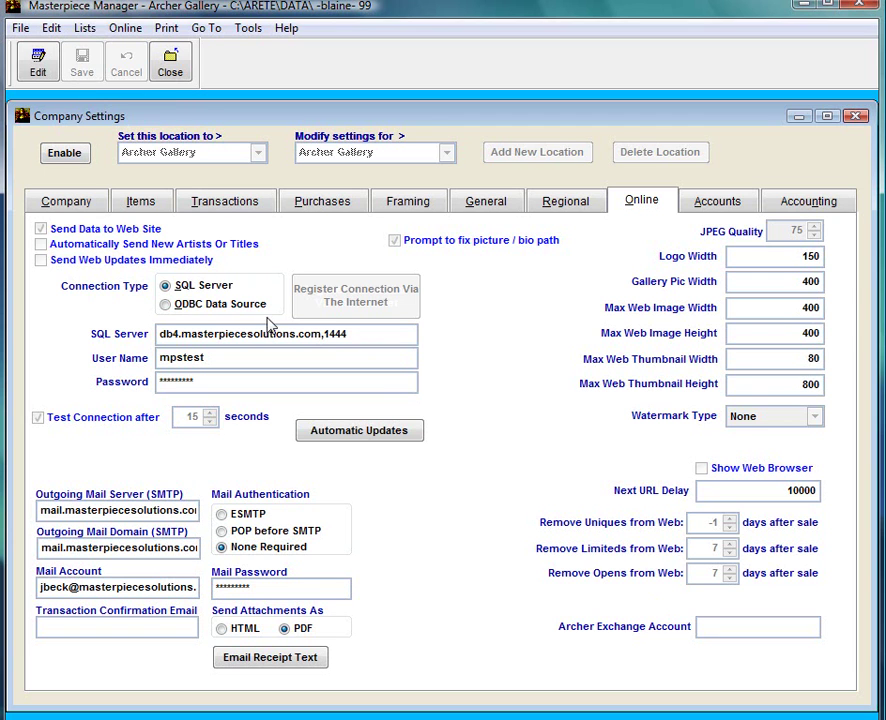
Register the SQL Server connection via the Internet and save the updated connection settings
click(36, 72)
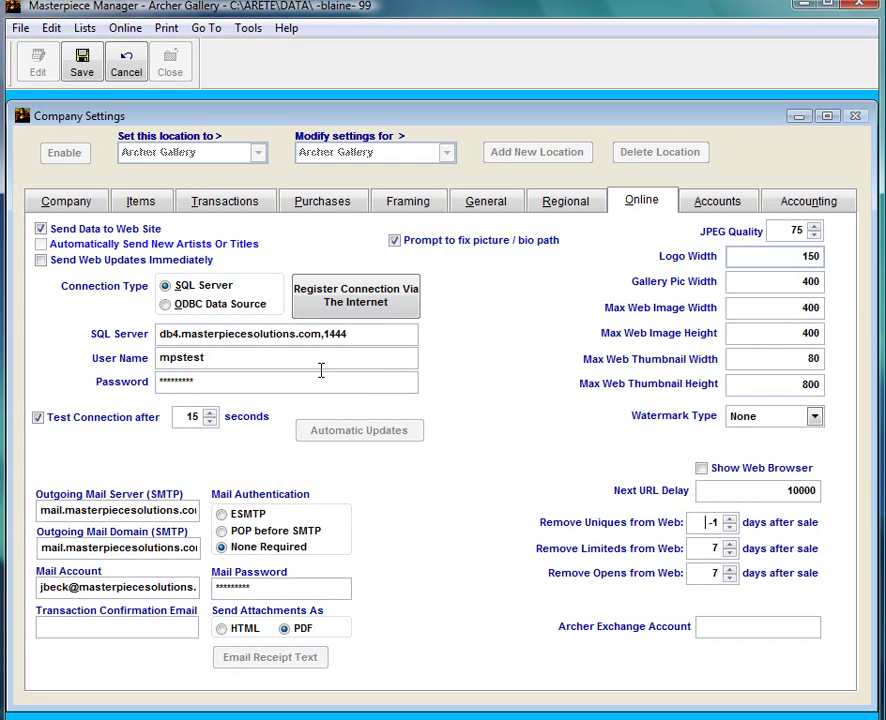
click(407, 313)
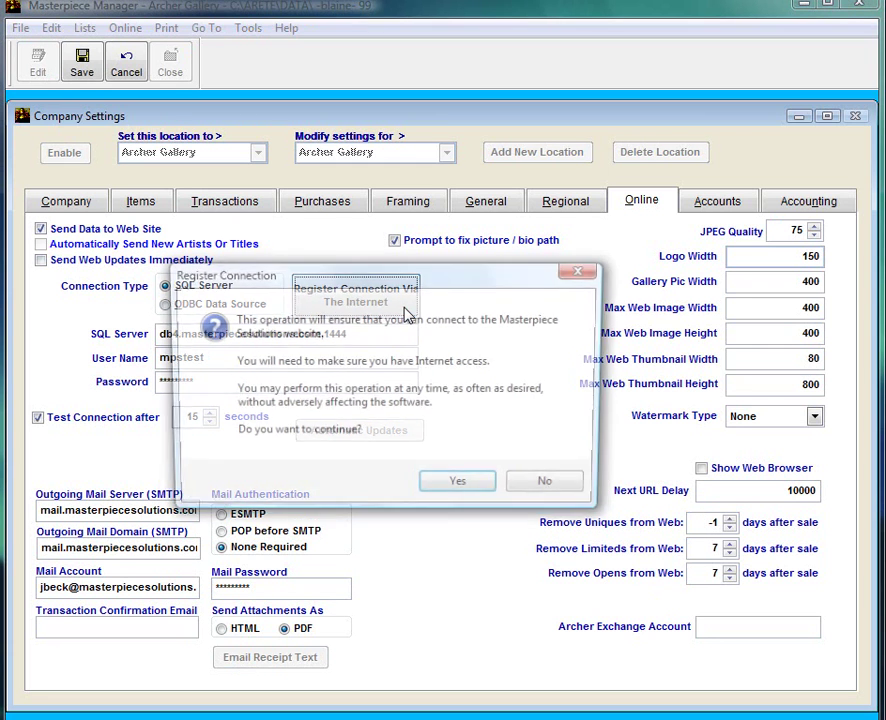
click(457, 490)
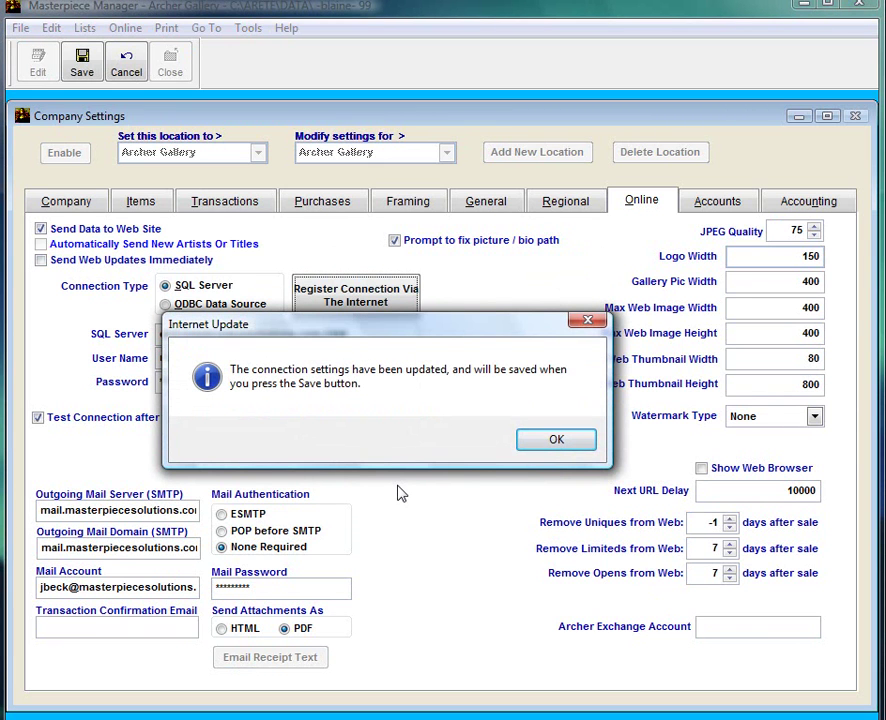
click(556, 441)
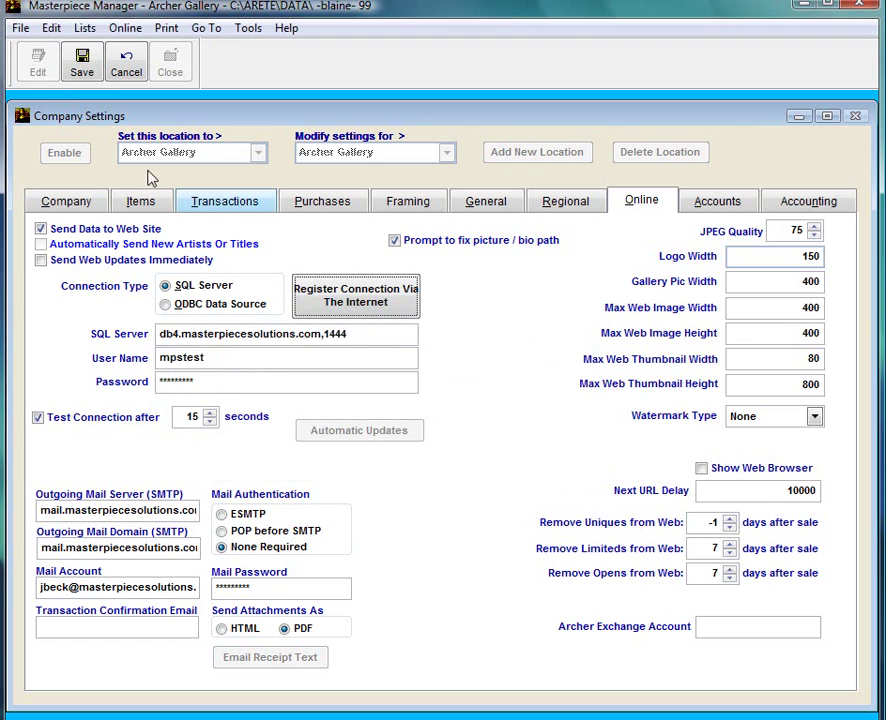
click(99, 80)
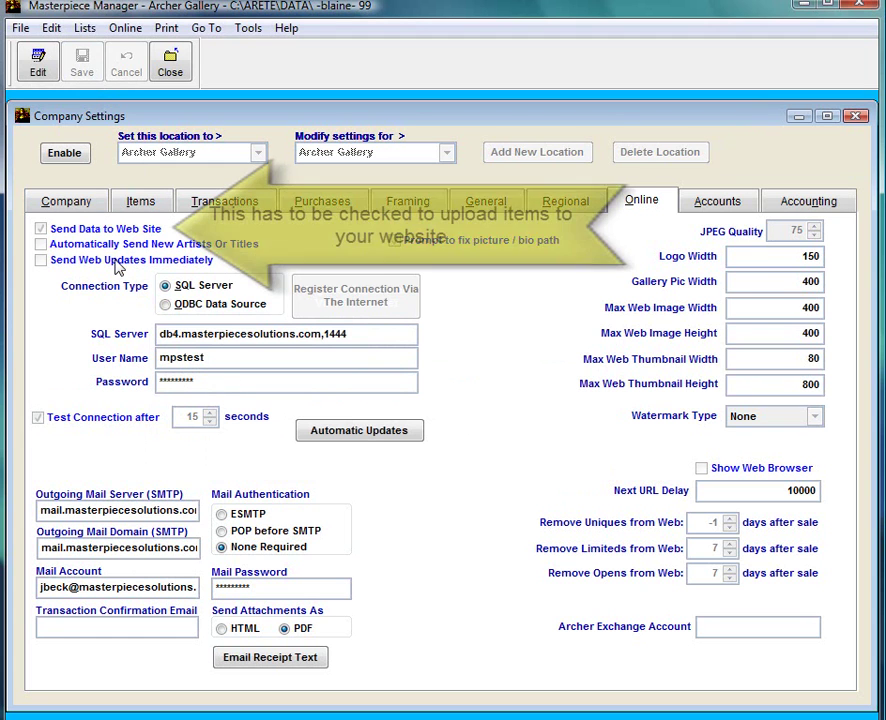
Save the online settings with Send Data to Web Site enabled and close Company Settings
click(38, 70)
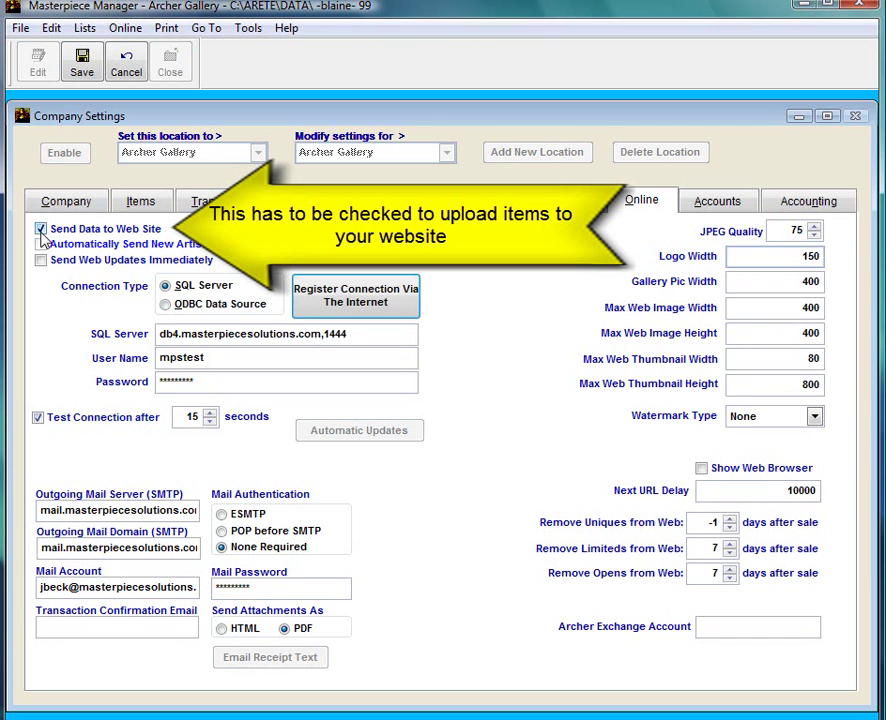
click(91, 75)
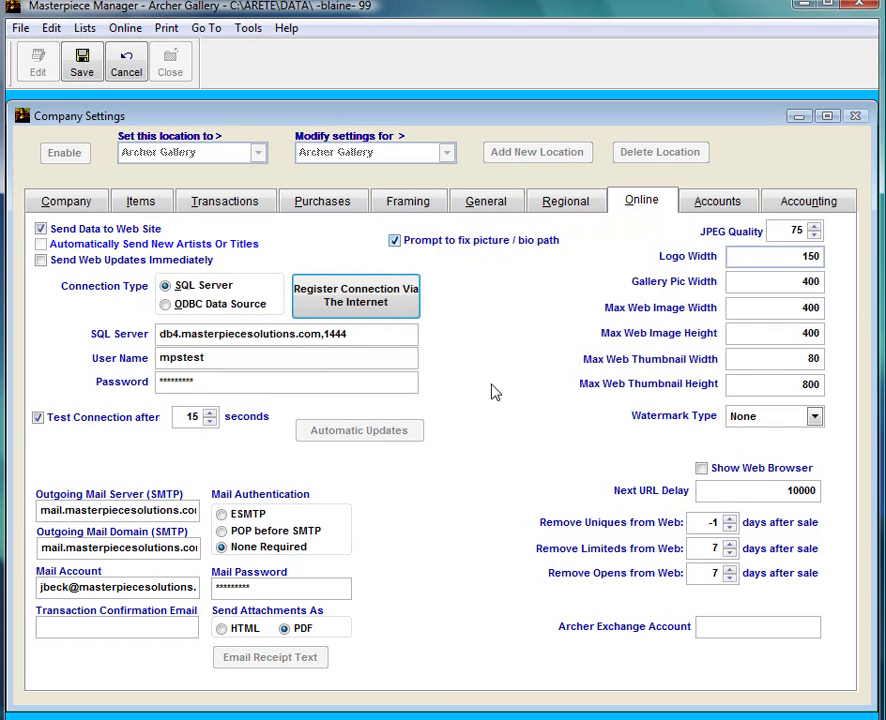
click(85, 70)
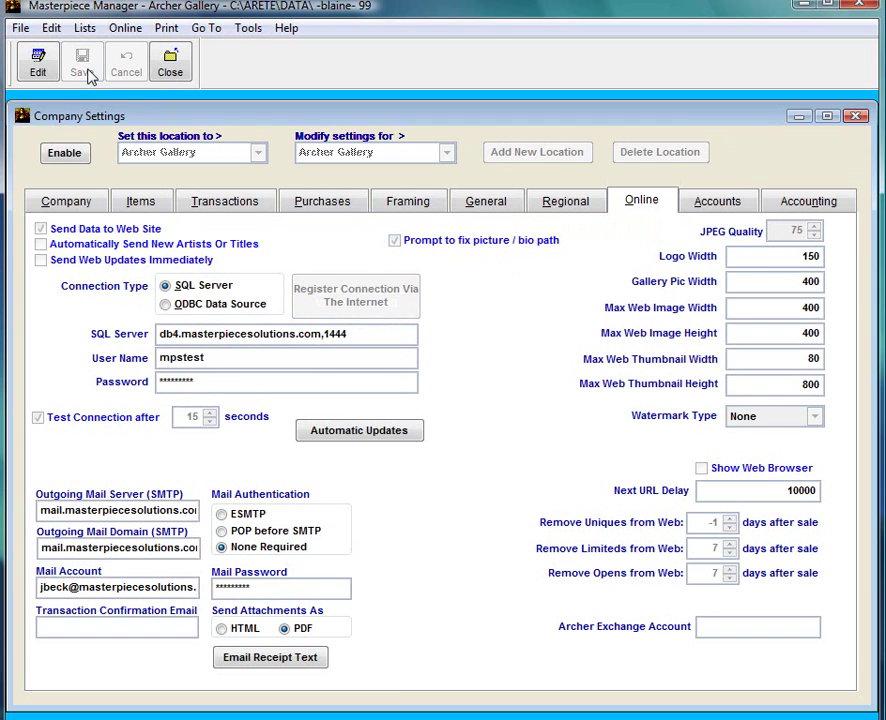
click(169, 80)
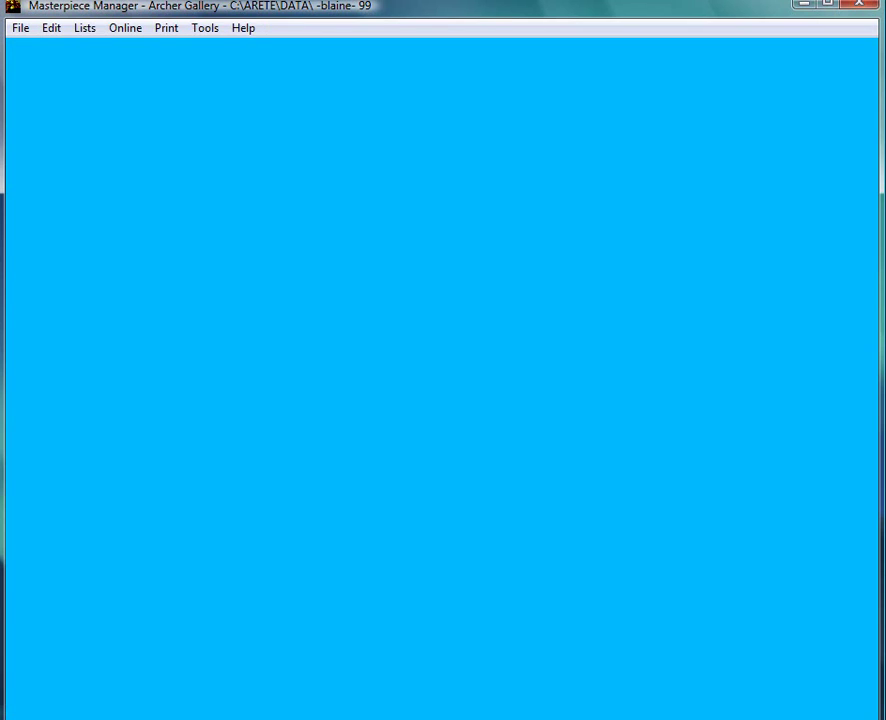
Find the item "The Office Party" in the inventory and open its record
click(22, 29)
mouse_move(36, 47)
click(268, 55)
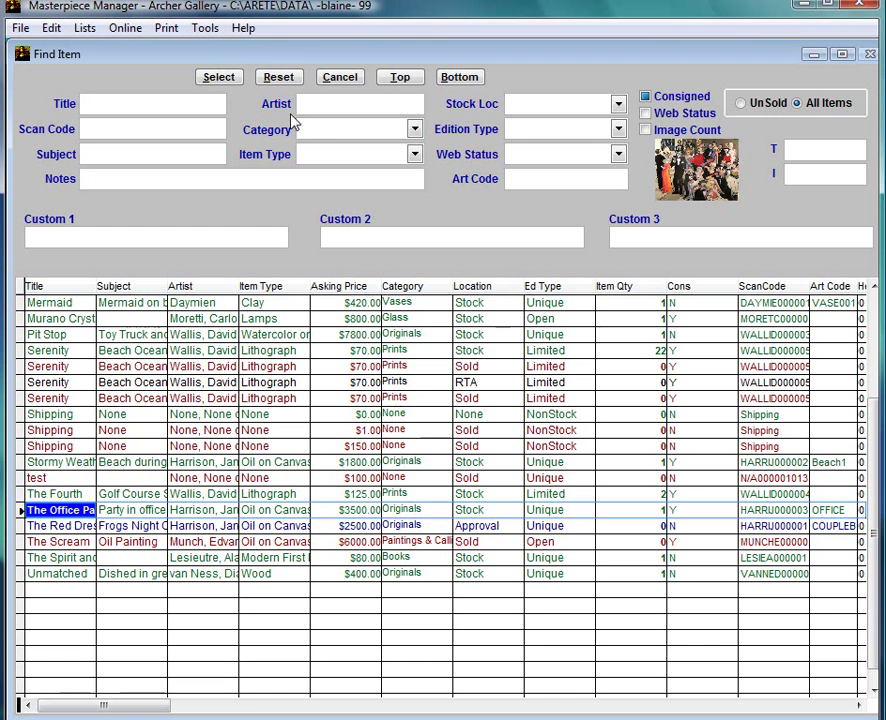
double_click(62, 509)
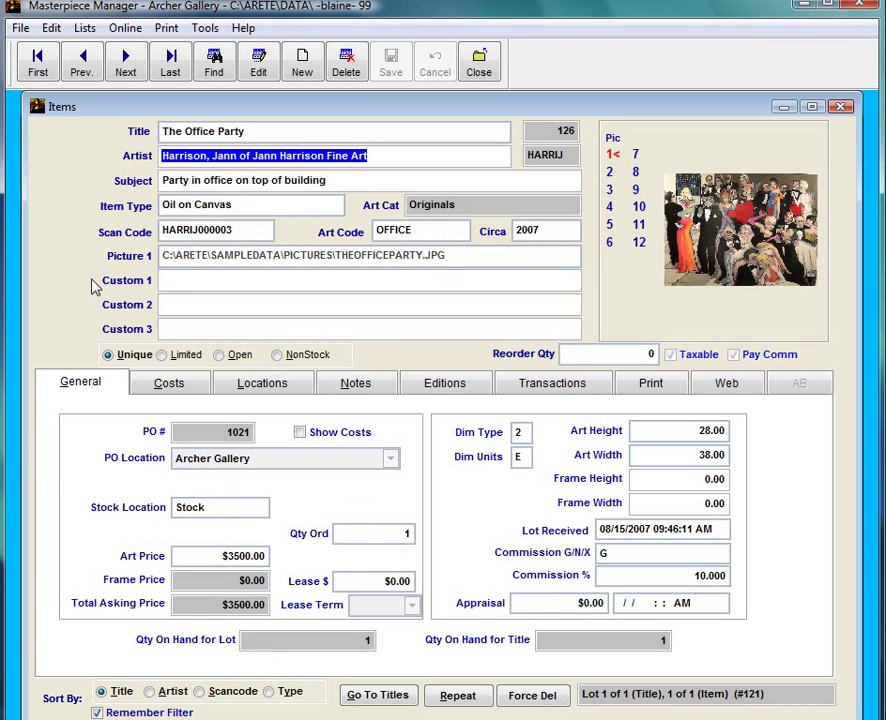
Examine The Office Party's artist and art category fields, and the logo and artist list on the gallery website in Internet Explorer
click(253, 156)
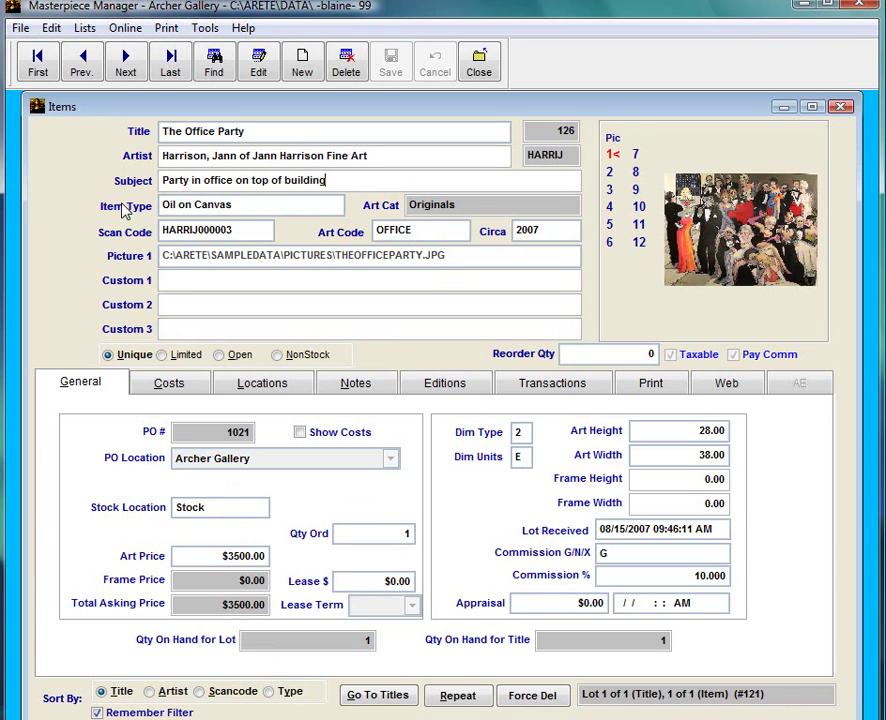
click(498, 207)
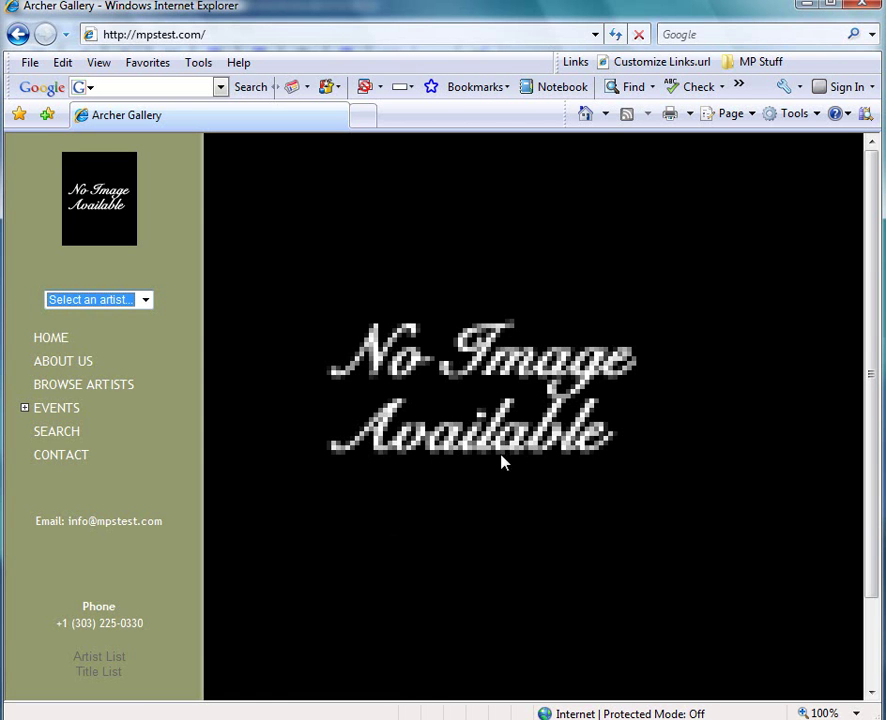
click(110, 200)
click(140, 301)
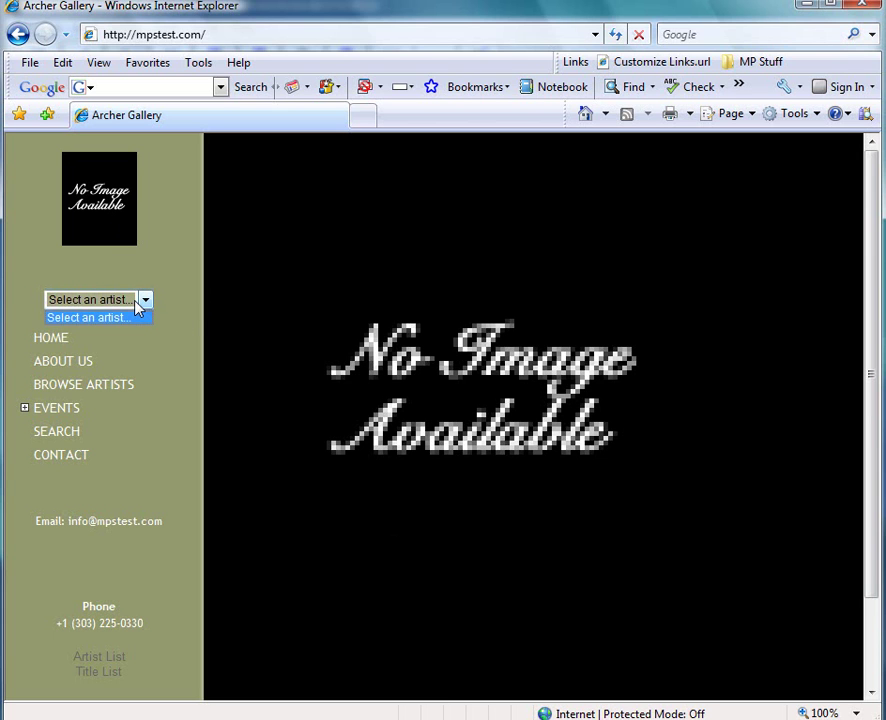
click(136, 302)
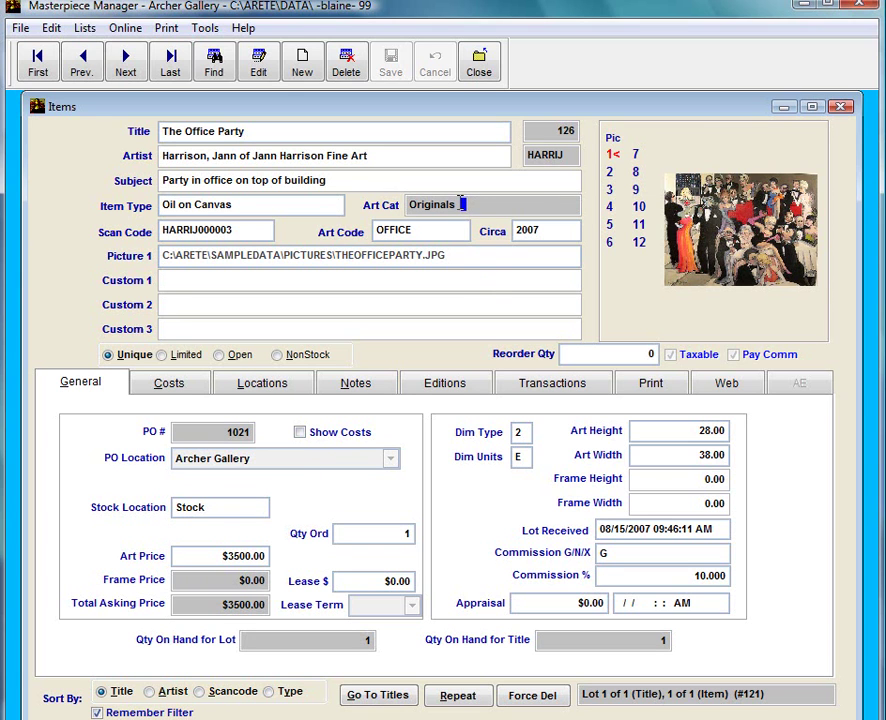
drag(468, 204, 394, 204)
click(318, 218)
key(shift+End)
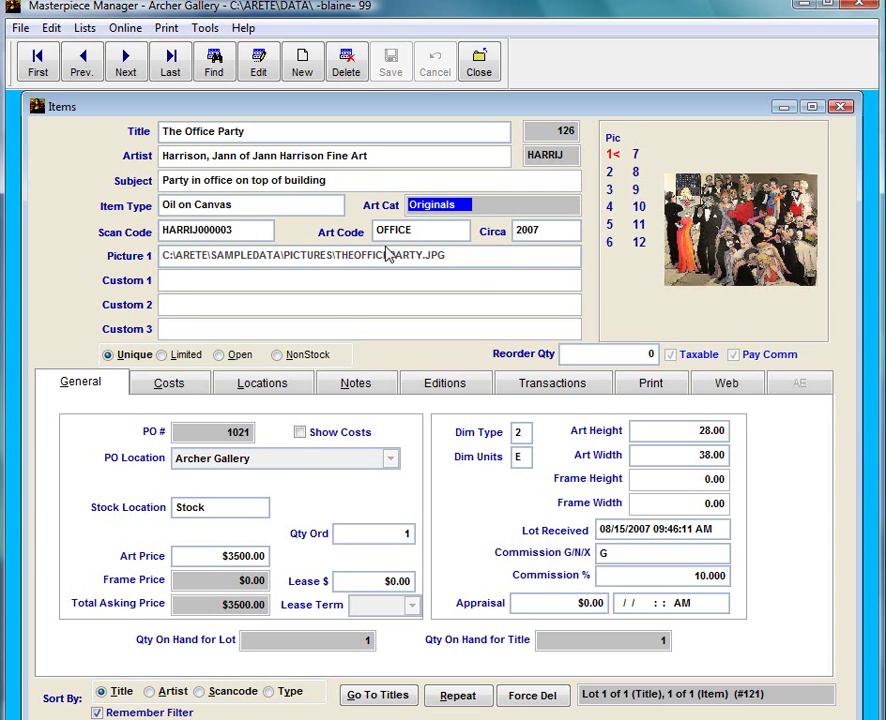
click(396, 278)
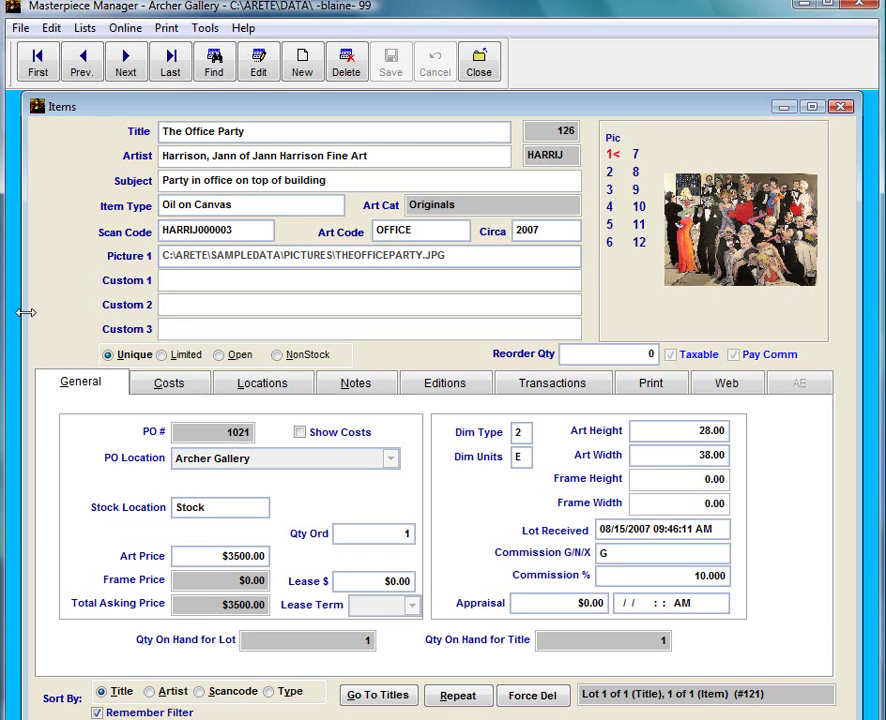
Set both the title web status and the item web status of The Office Party to Add to Web
click(726, 392)
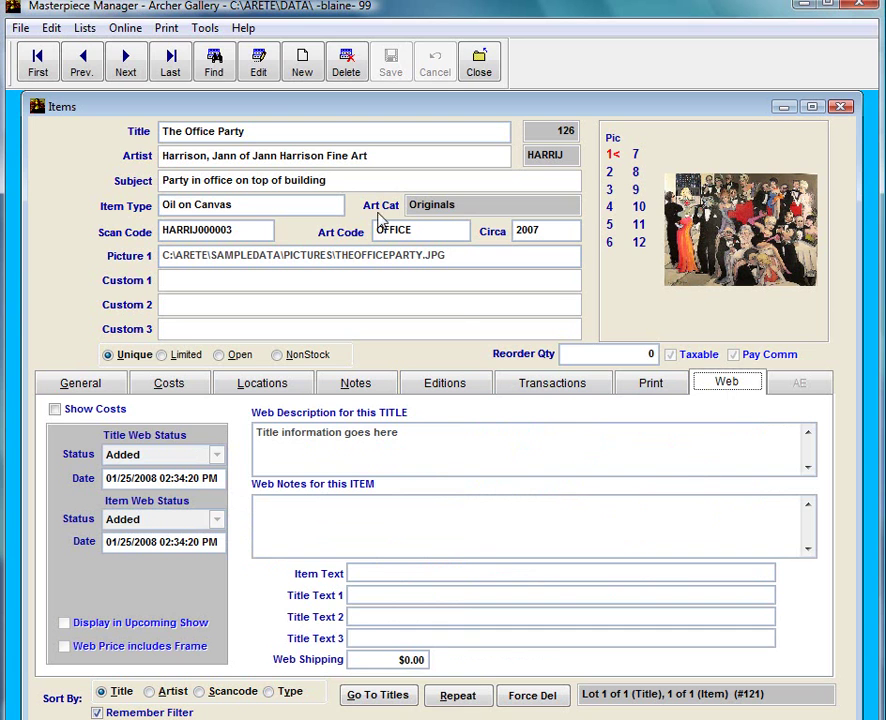
click(262, 72)
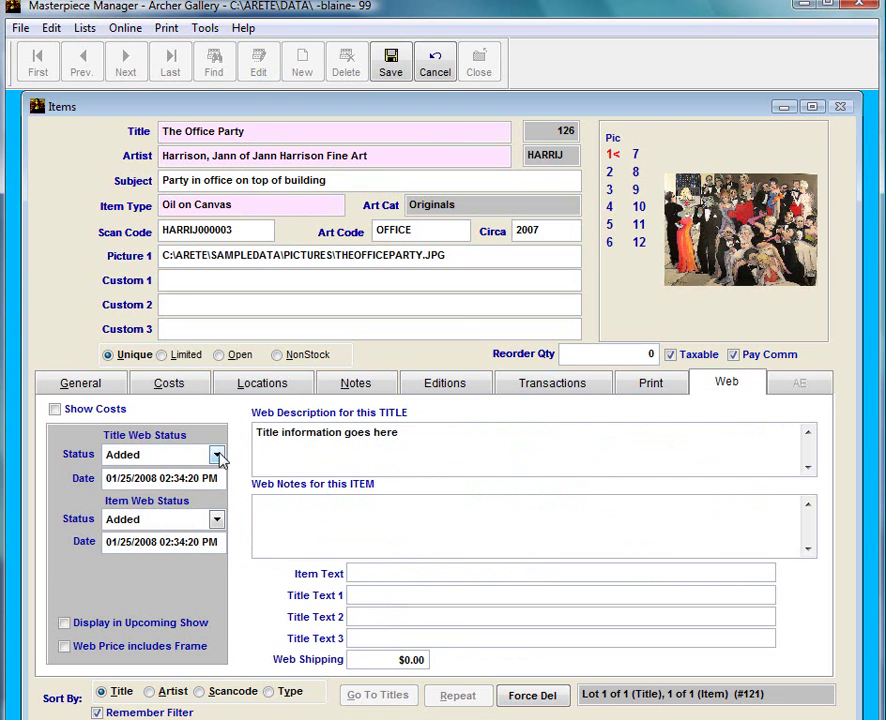
click(216, 455)
click(190, 473)
click(216, 519)
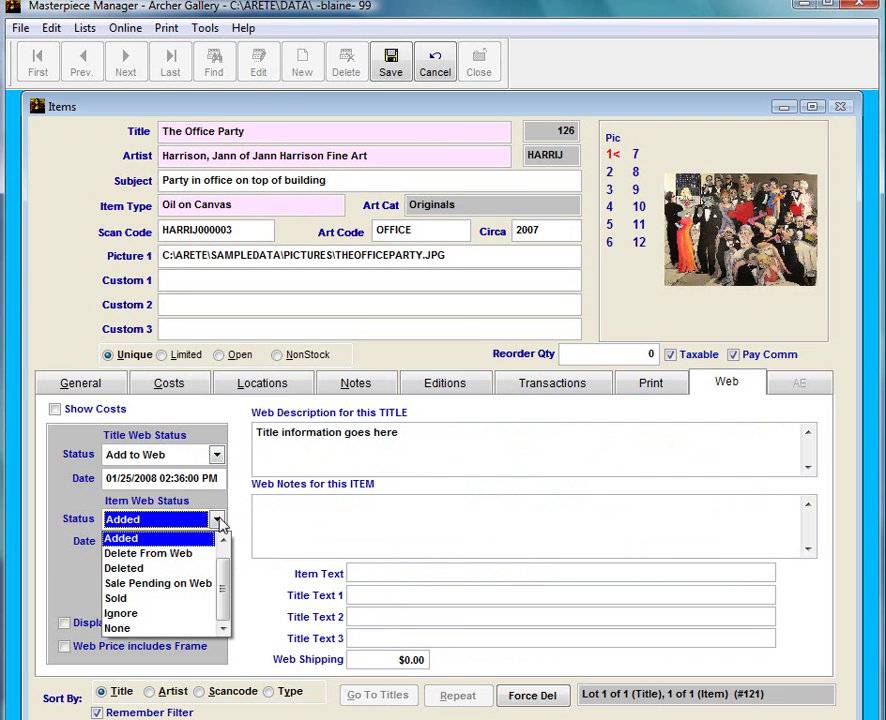
click(133, 538)
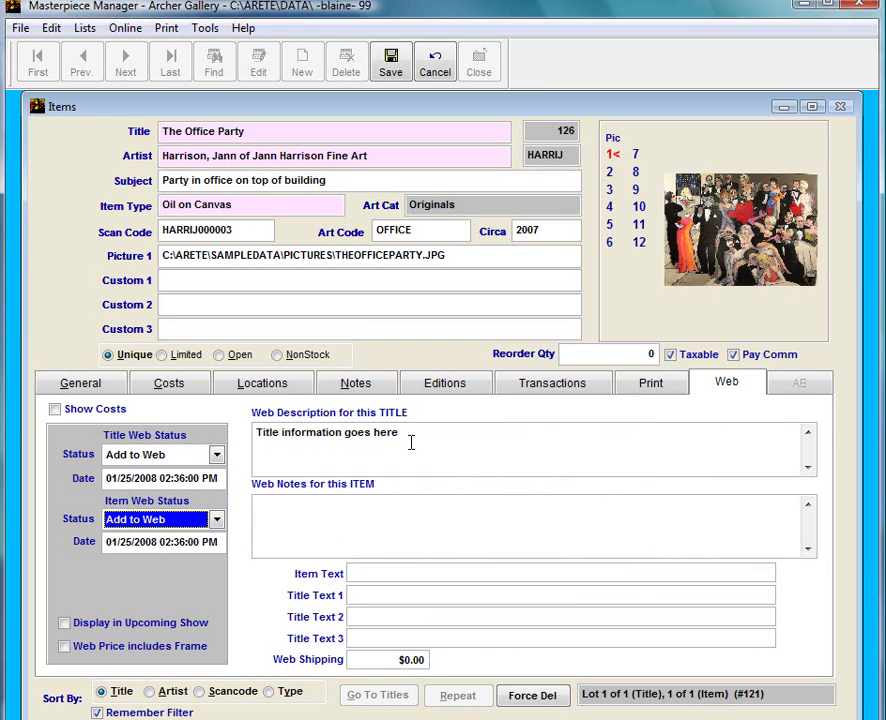
Review the web description text entered for the title
click(415, 433)
drag(415, 433, 255, 433)
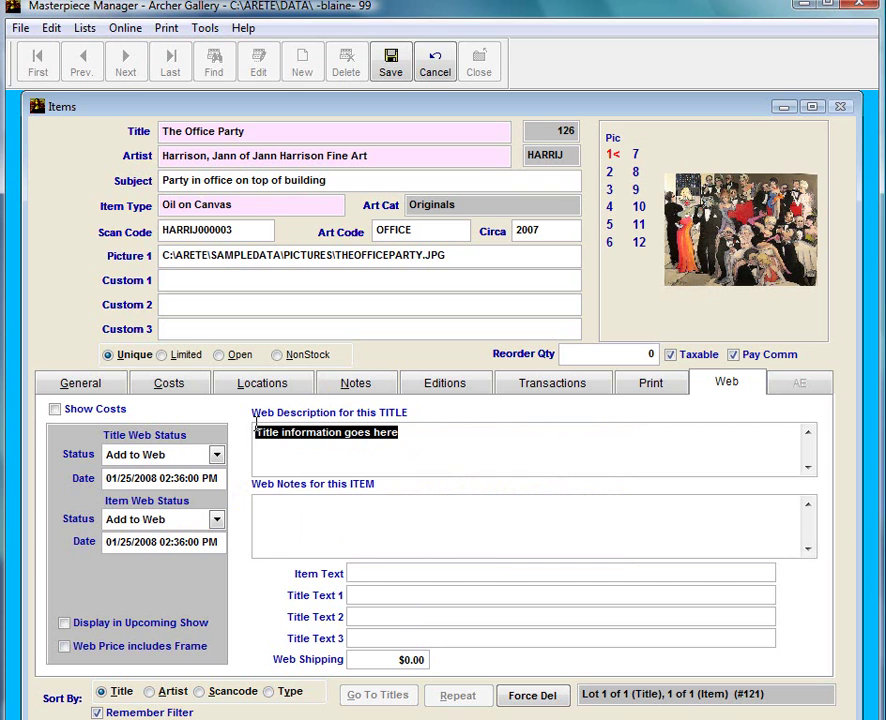
click(451, 437)
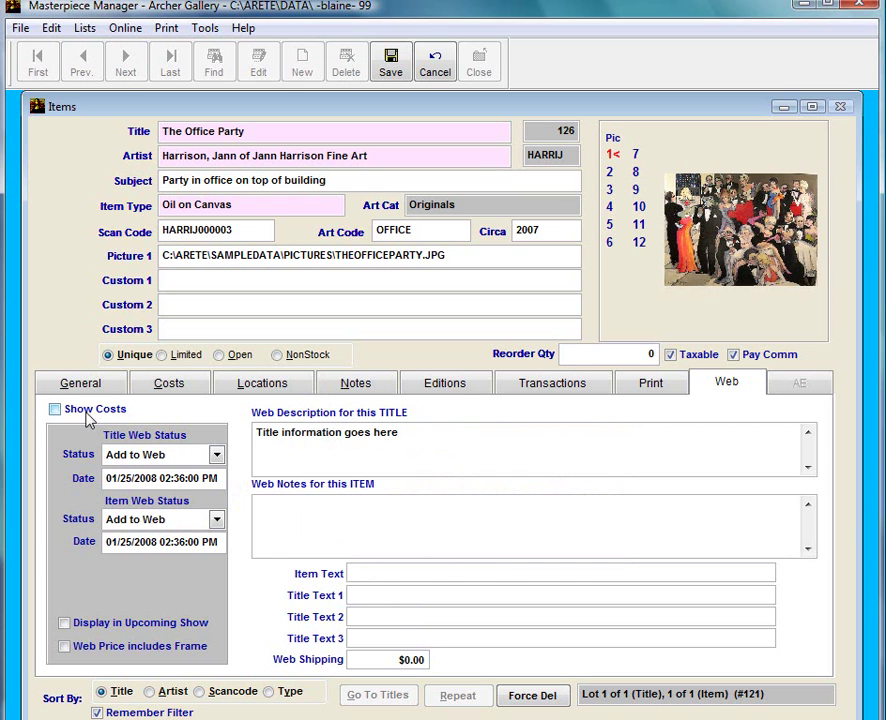
Show the item's costs and compare its general art price with the retail price for the web
click(55, 409)
click(80, 385)
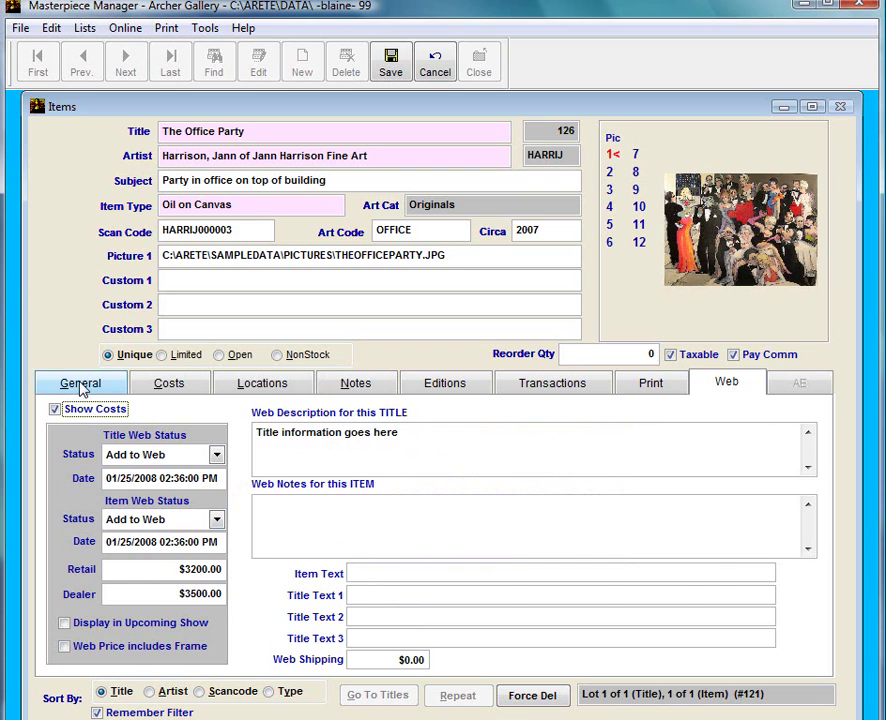
click(205, 556)
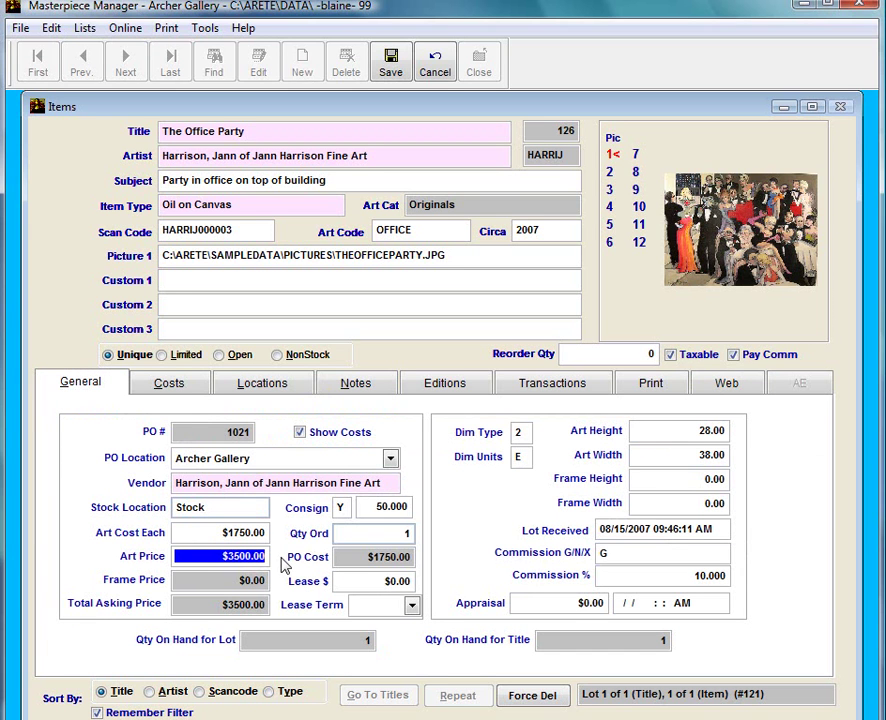
click(722, 390)
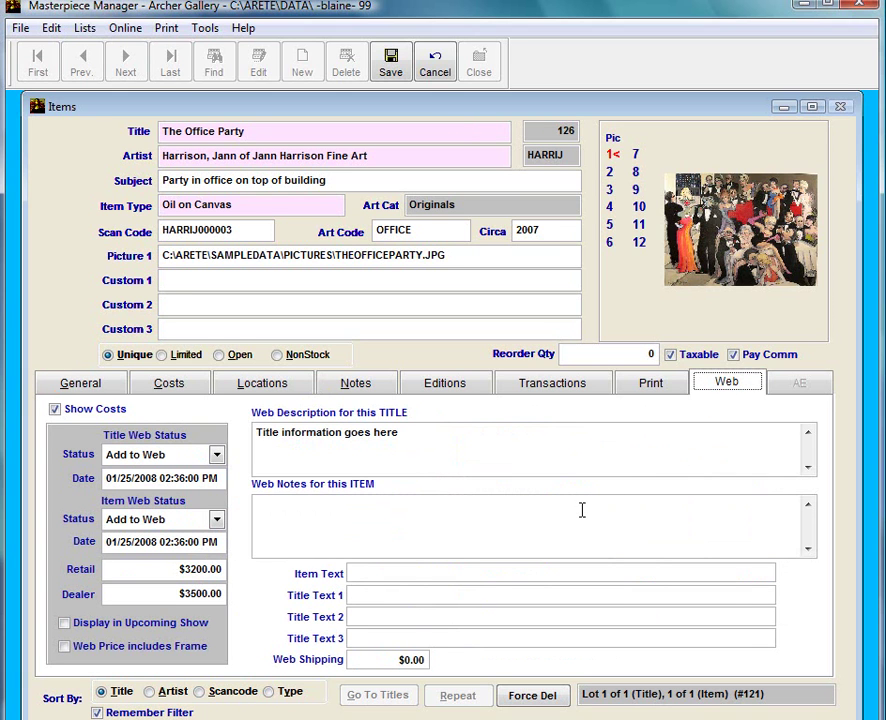
click(157, 566)
drag(157, 566, 251, 568)
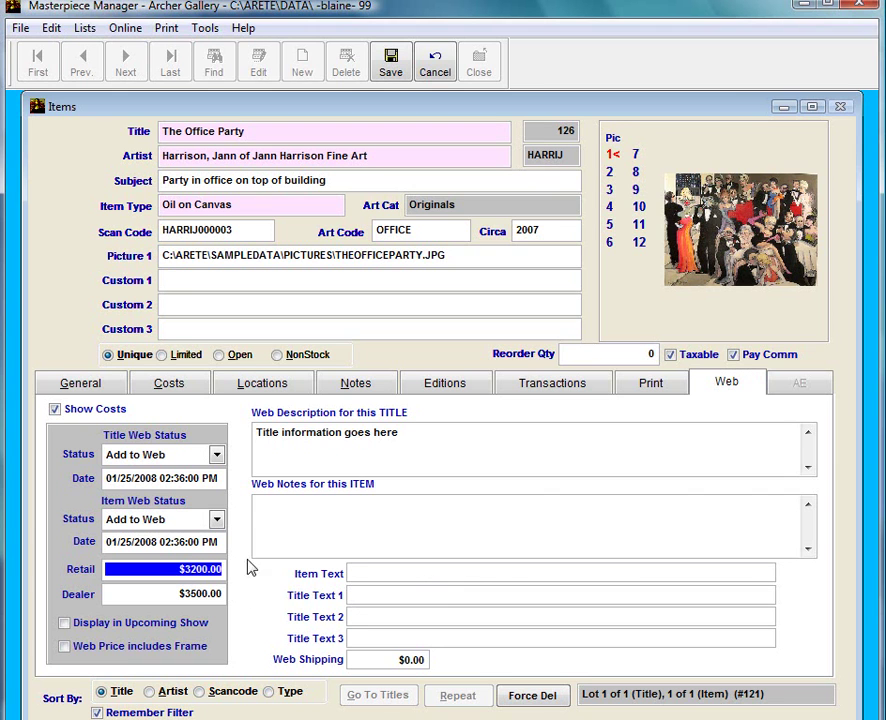
Save The Office Party's web settings and close the item record
click(342, 525)
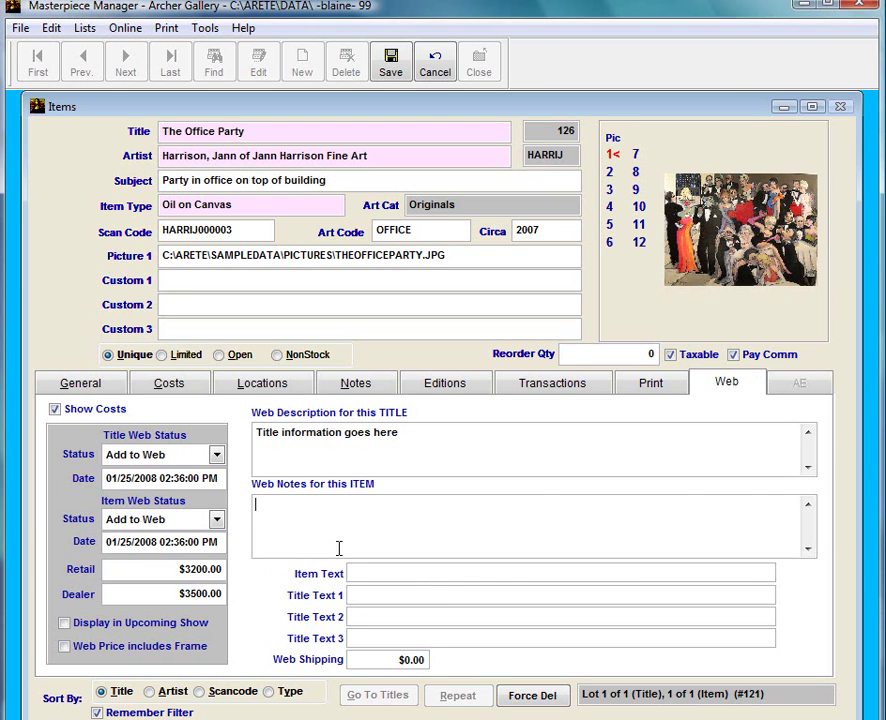
click(407, 83)
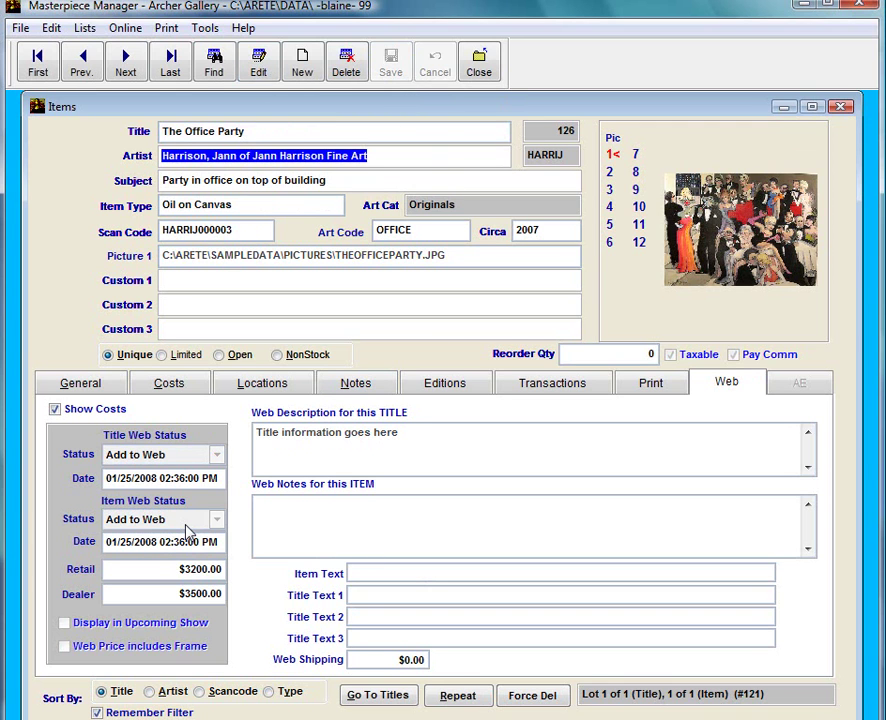
click(478, 62)
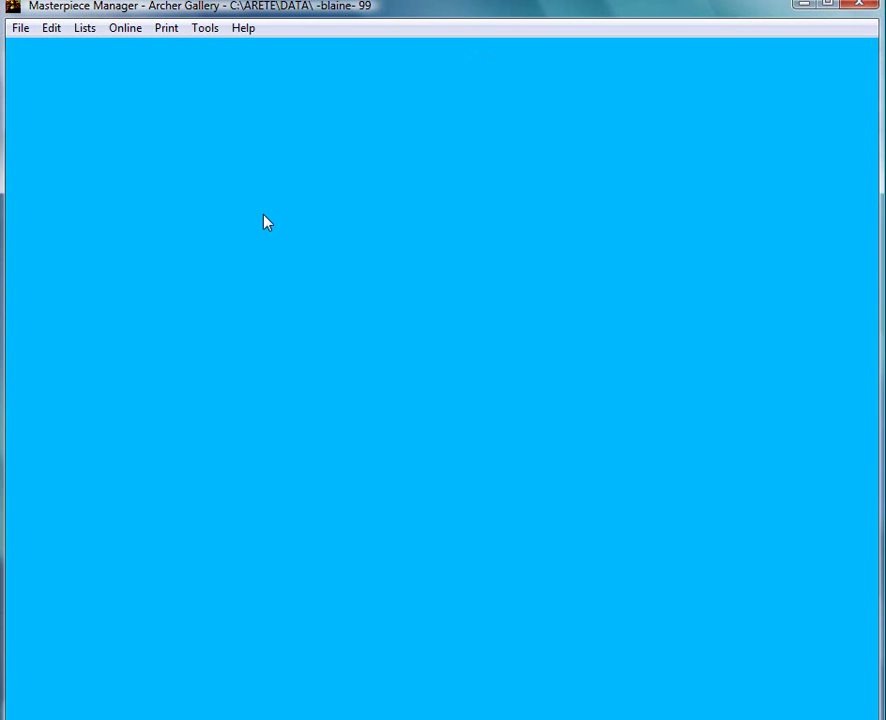
click(122, 28)
click(140, 74)
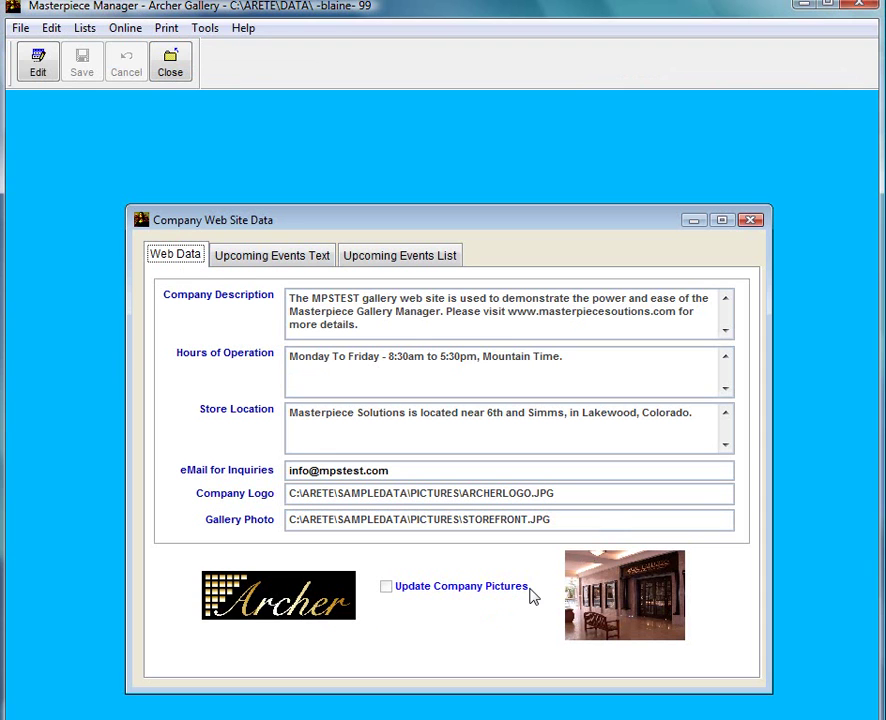
click(30, 68)
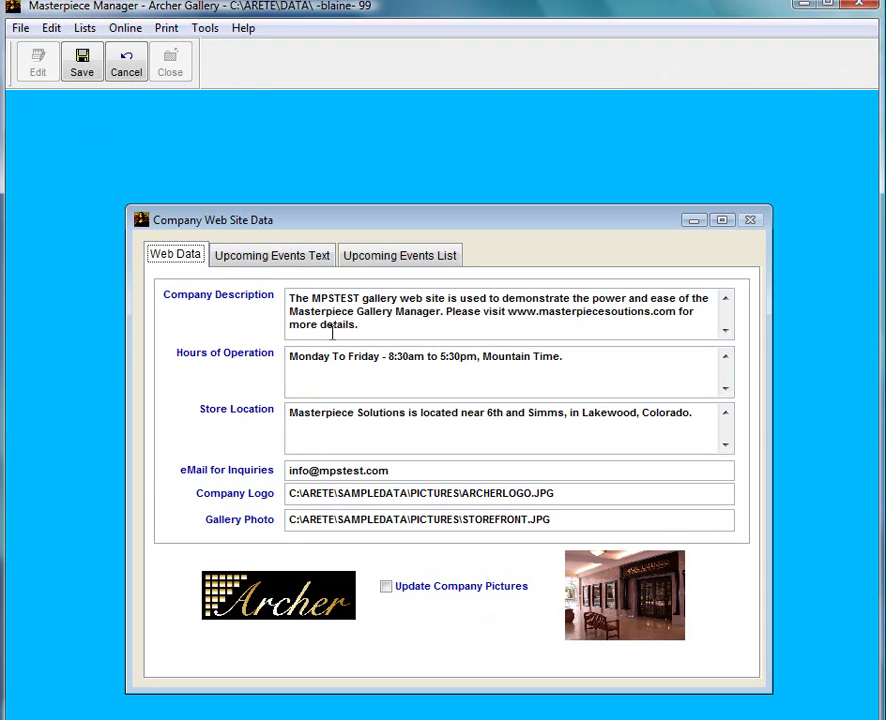
click(381, 331)
click(612, 311)
text(l)
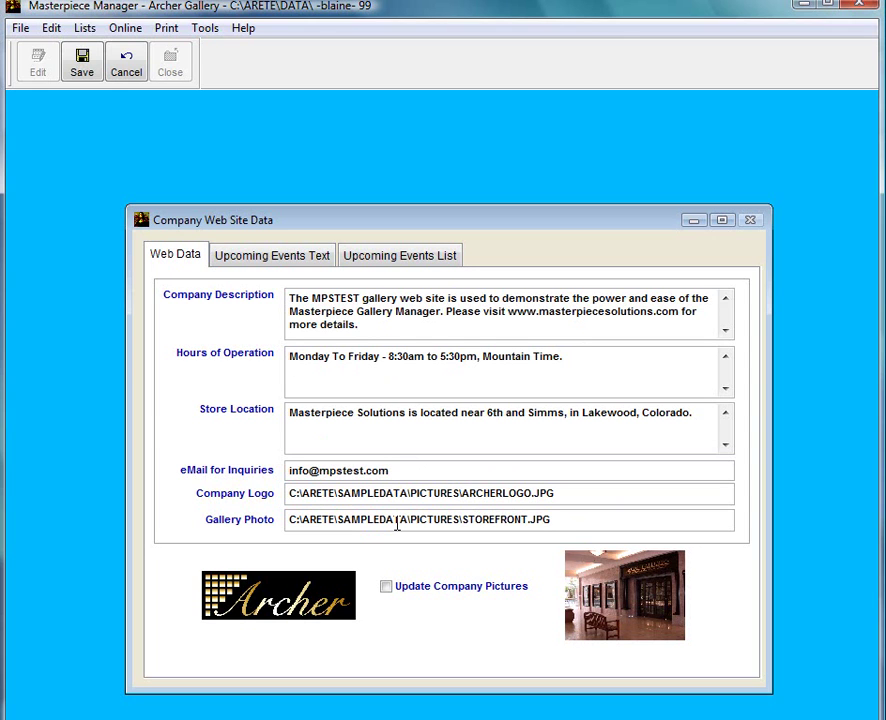
Flag the company logo and gallery photo for upload with Update Company Pictures, and save the company web data
double_click(405, 494)
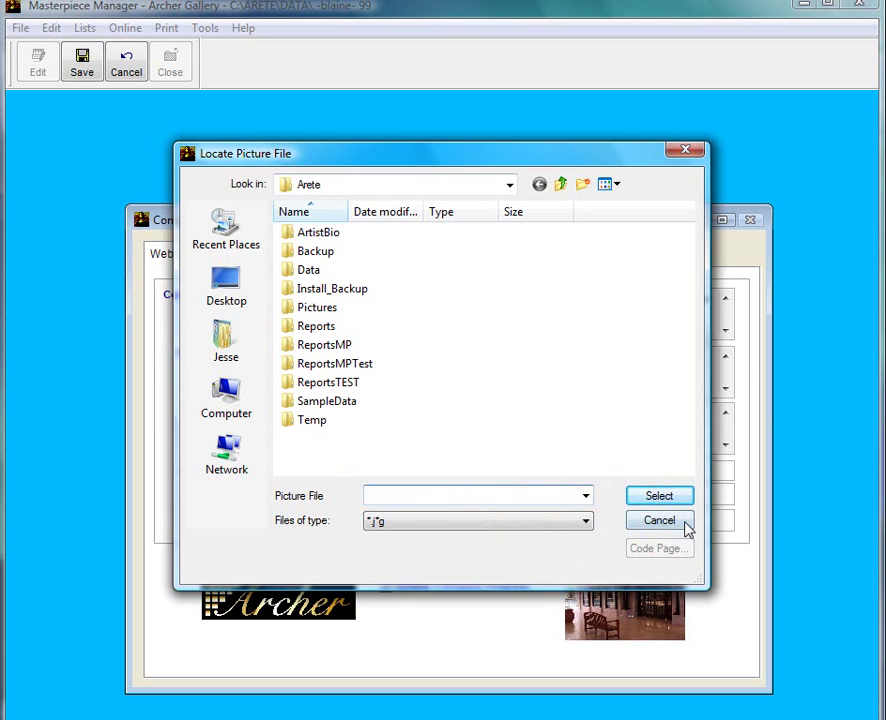
click(684, 519)
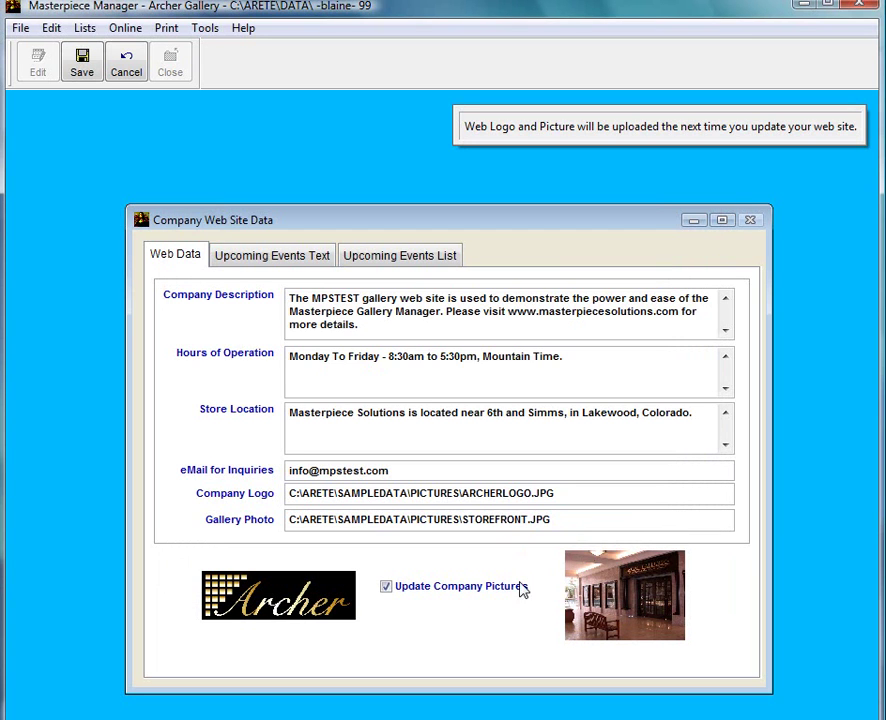
click(387, 590)
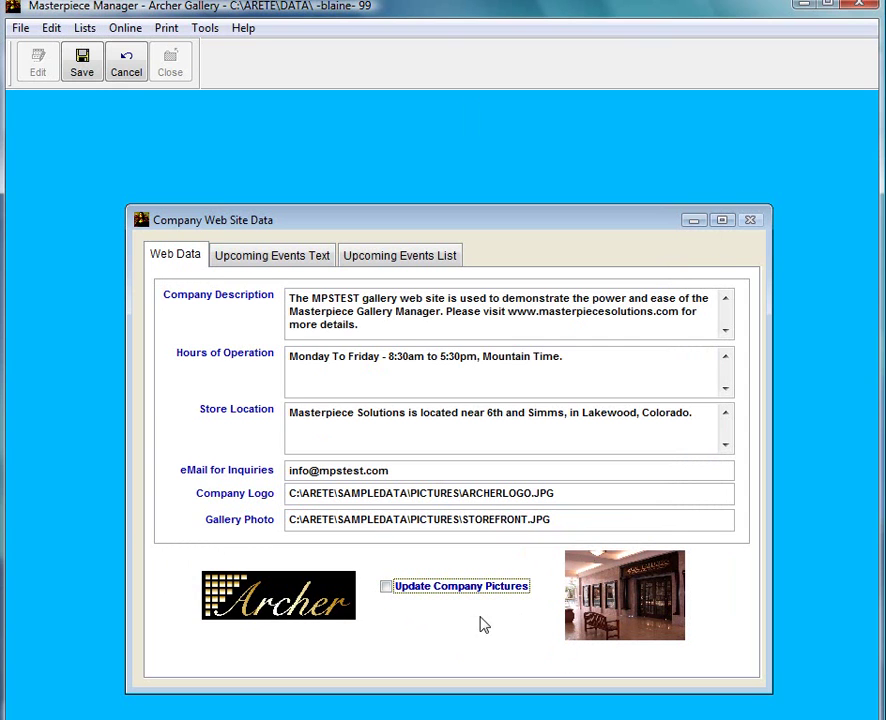
click(300, 496)
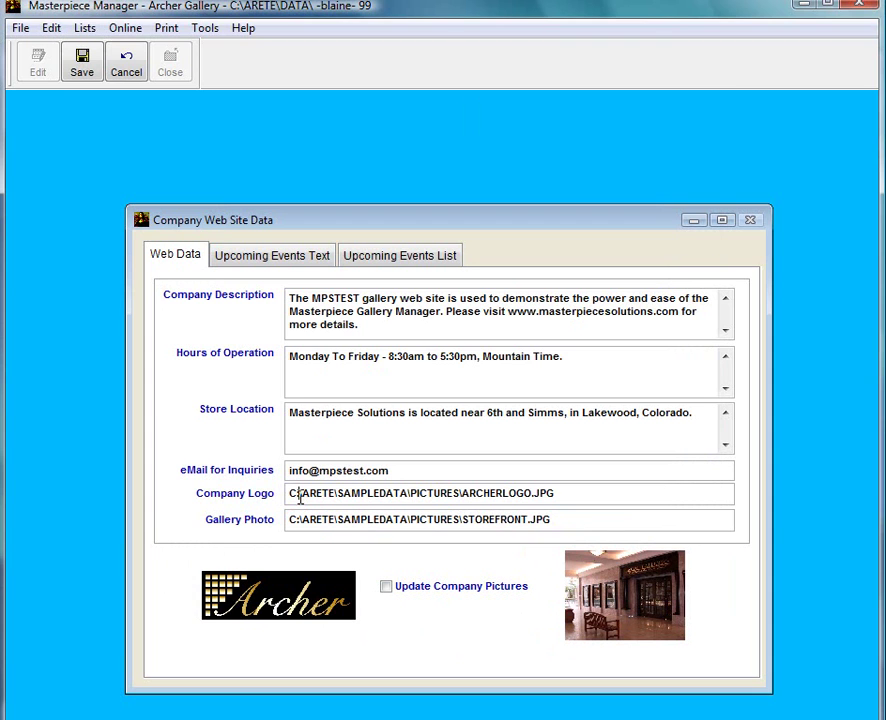
click(408, 588)
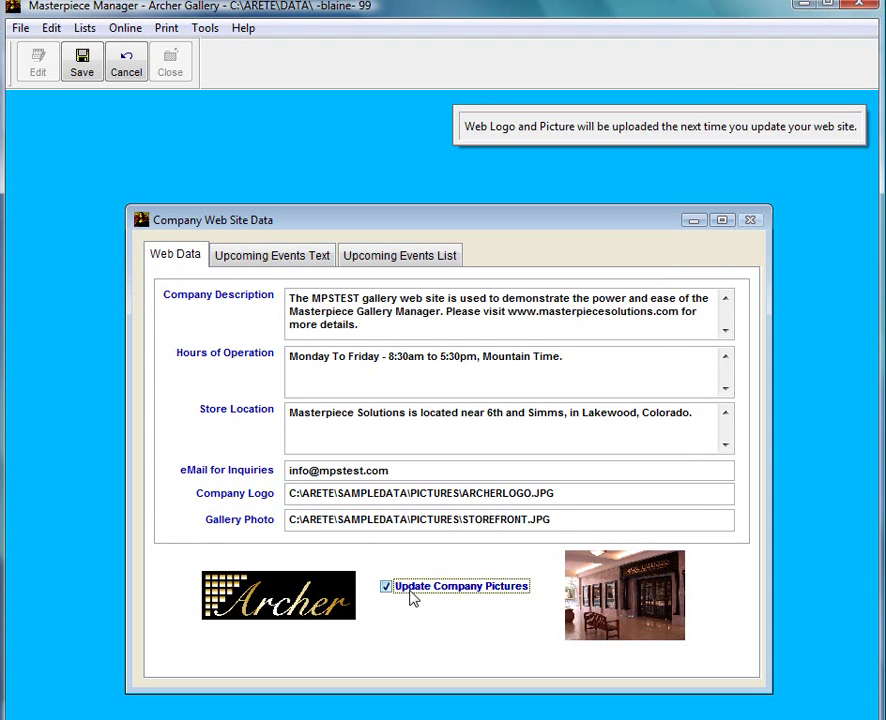
click(82, 66)
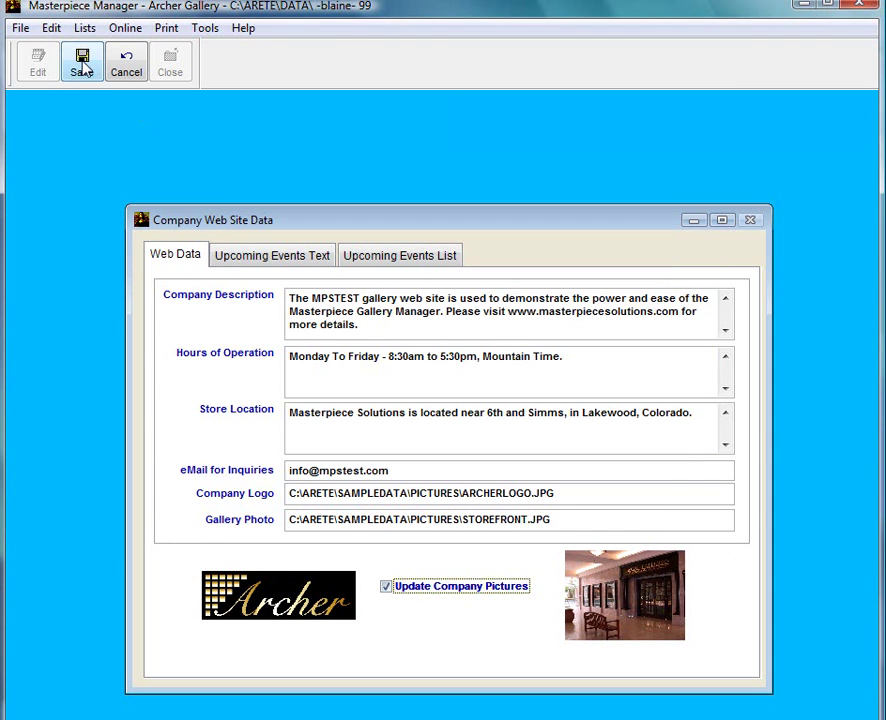
click(82, 66)
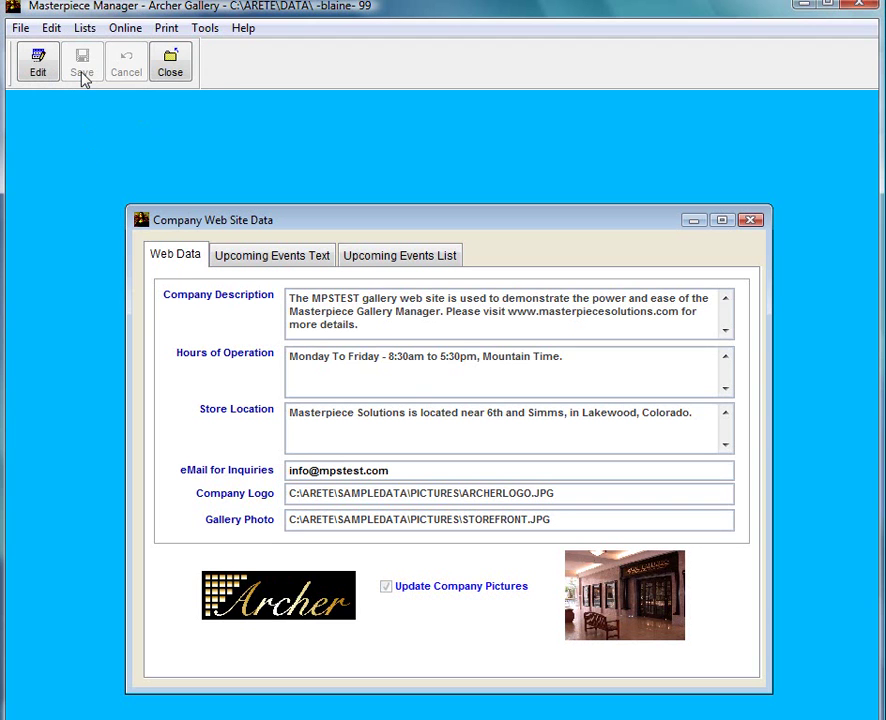
Check the company's upcoming events list and close the company web site data
click(356, 262)
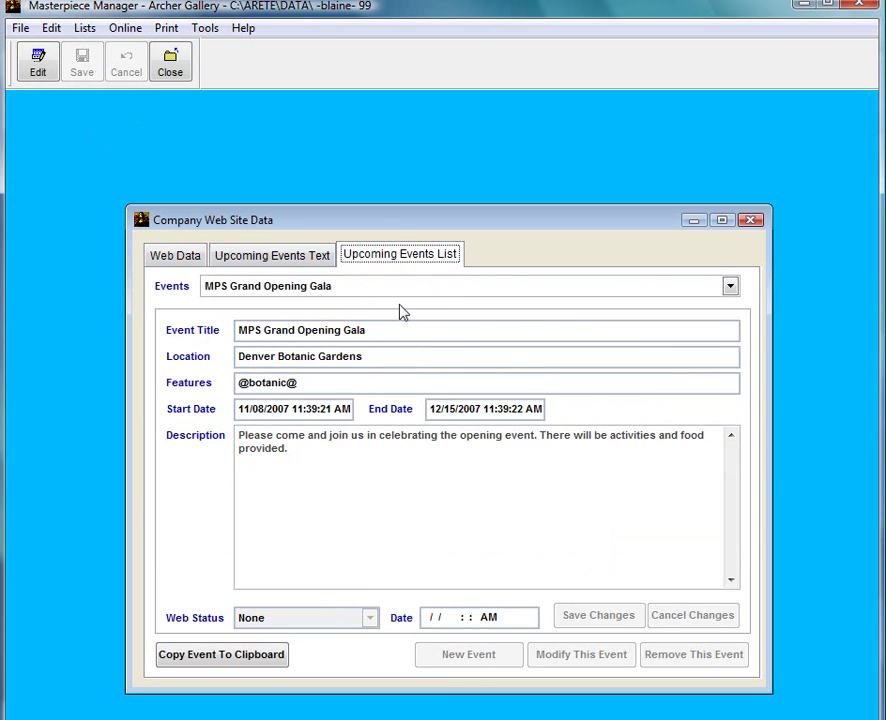
click(172, 66)
Run the web site update with Update Web Site selected and no additional options enabled
click(125, 28)
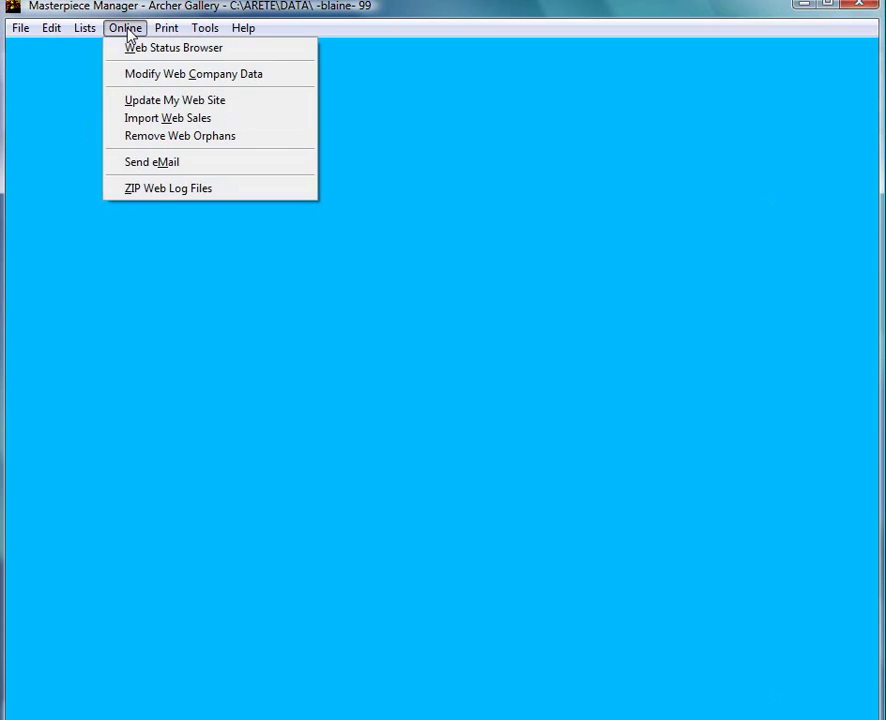
click(150, 101)
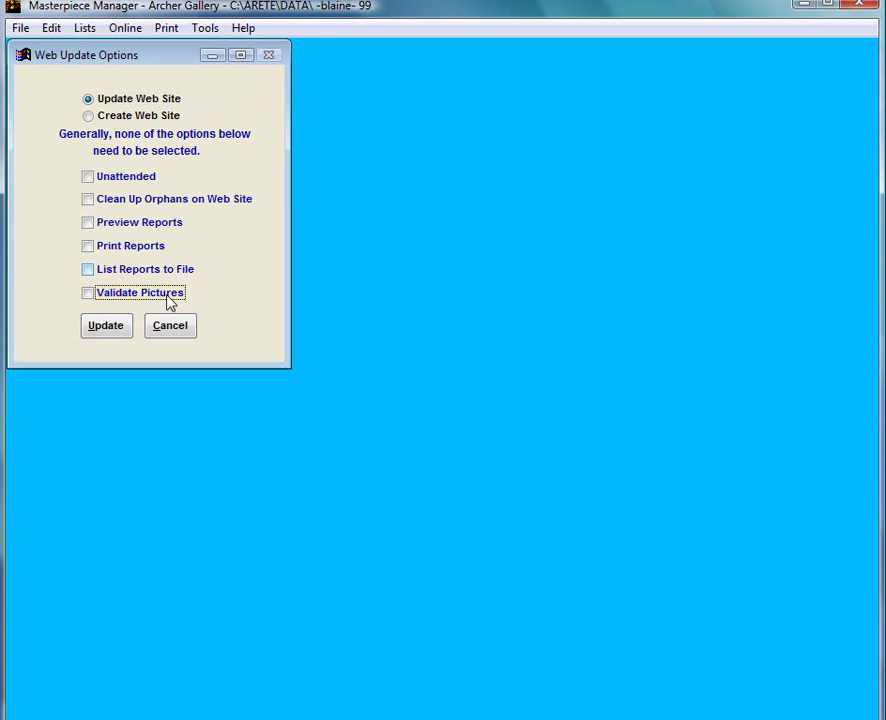
click(118, 328)
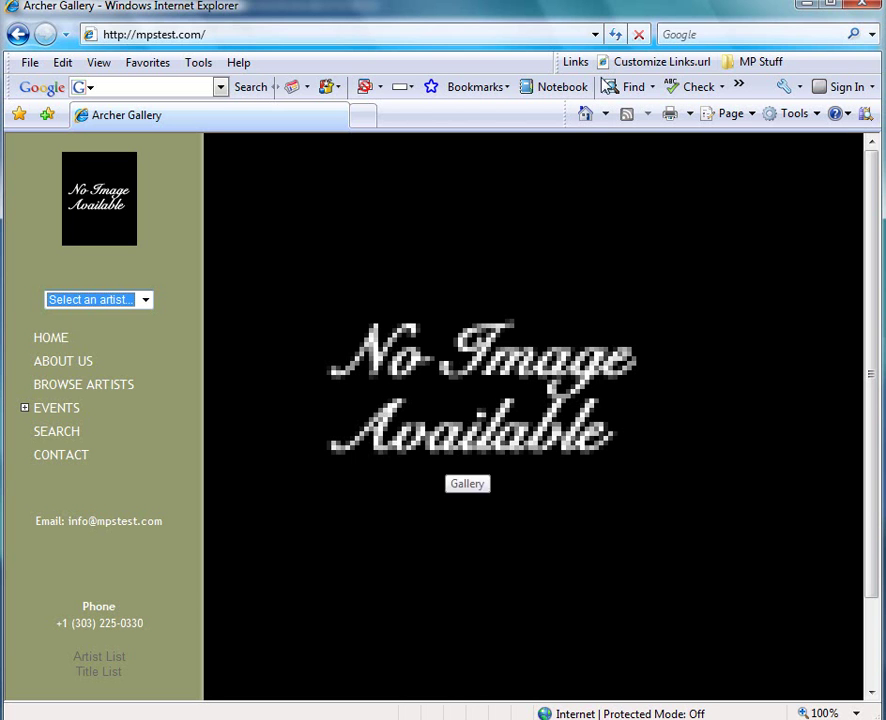
Switch to Internet Explorer, refresh the mpstest.com home page, and check its logo, gallery information and artist list
click(615, 34)
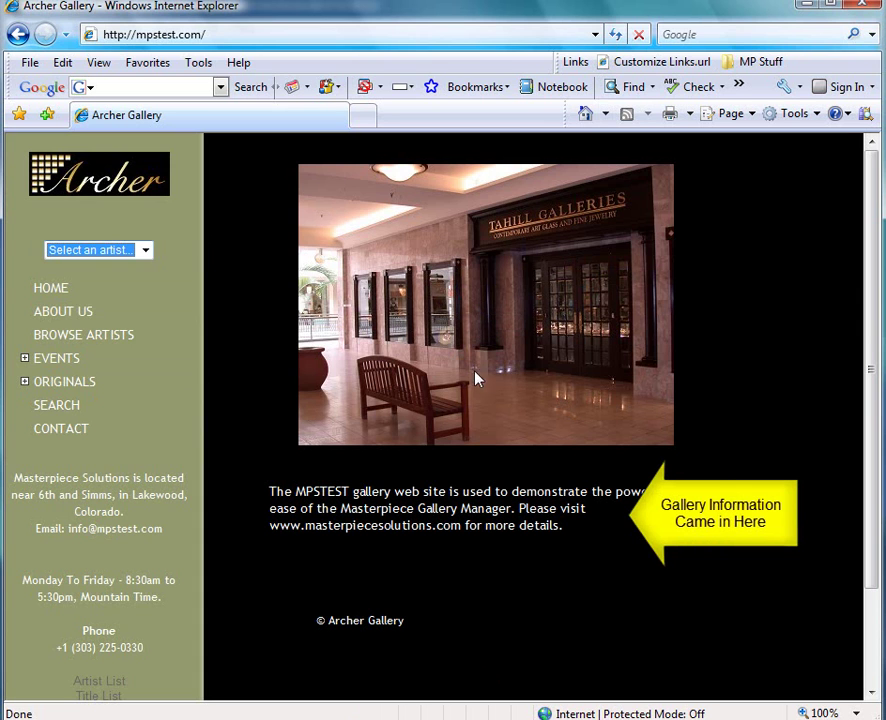
click(164, 212)
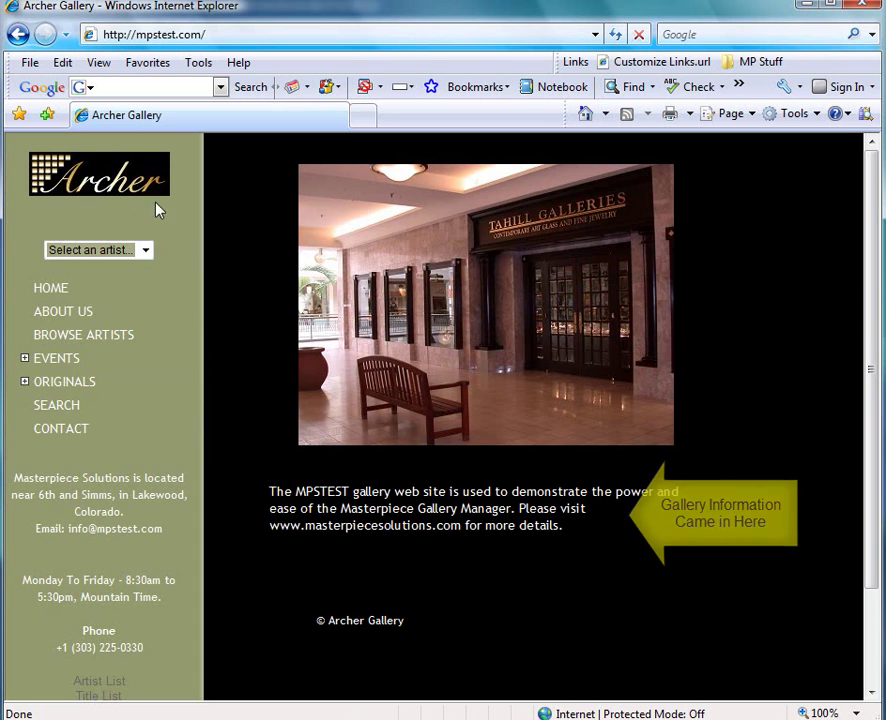
click(146, 250)
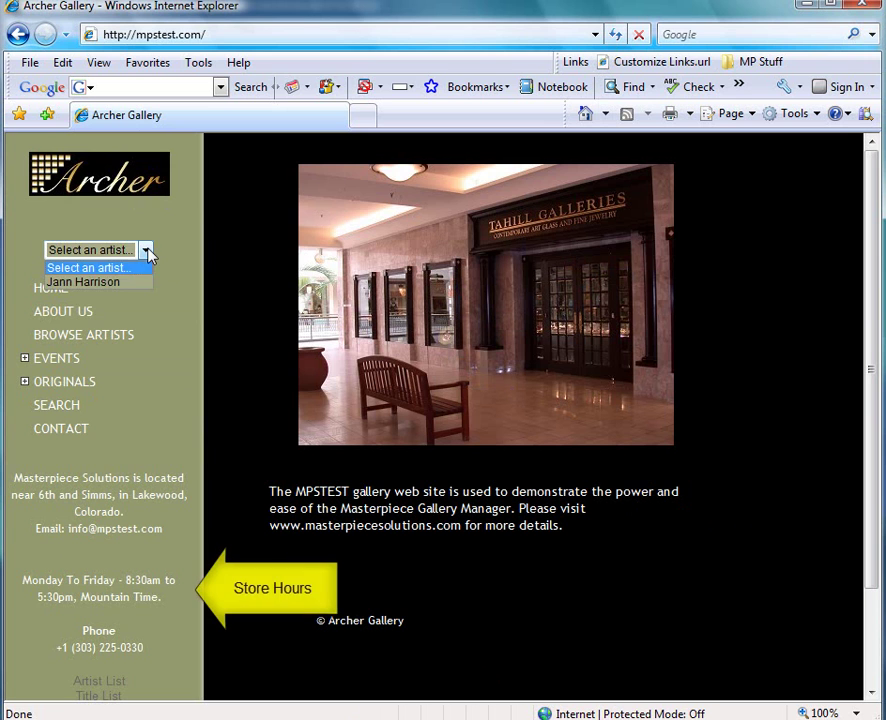
click(125, 251)
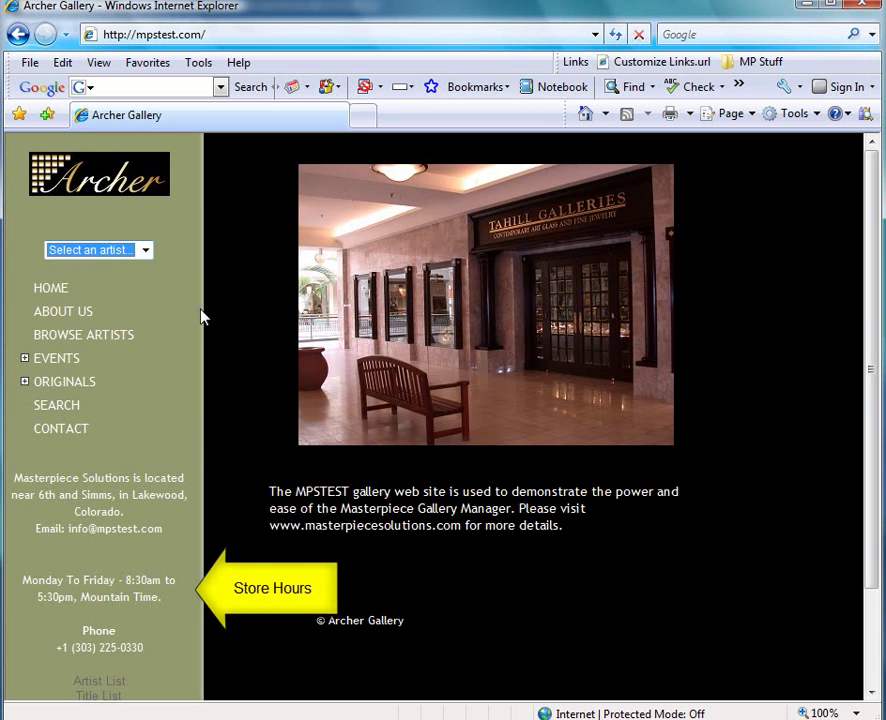
Open The Office Party from the Oil on Canvas originals on the site and examine its price and details
click(91, 386)
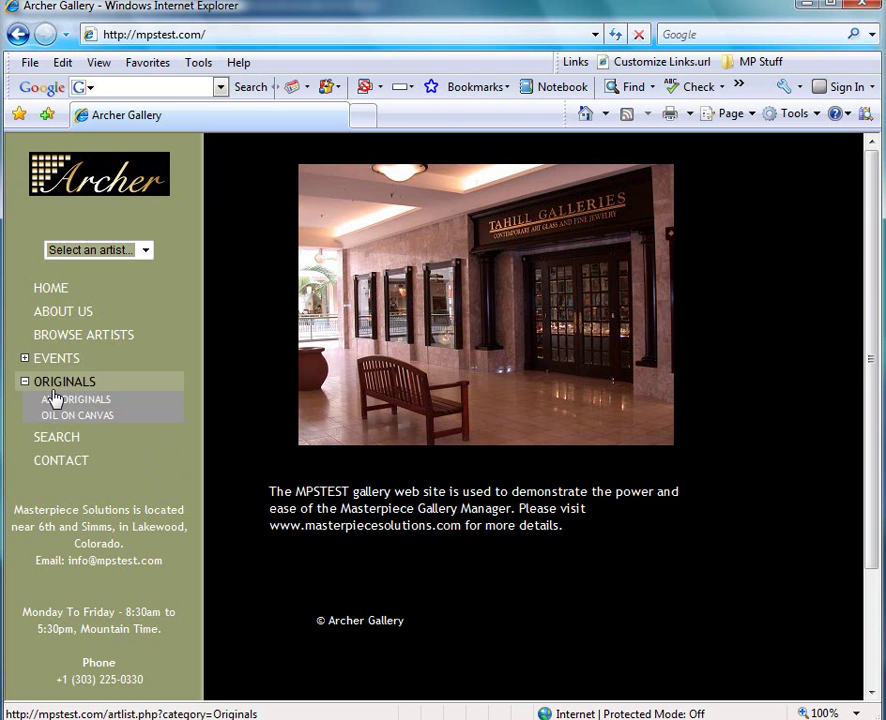
click(103, 418)
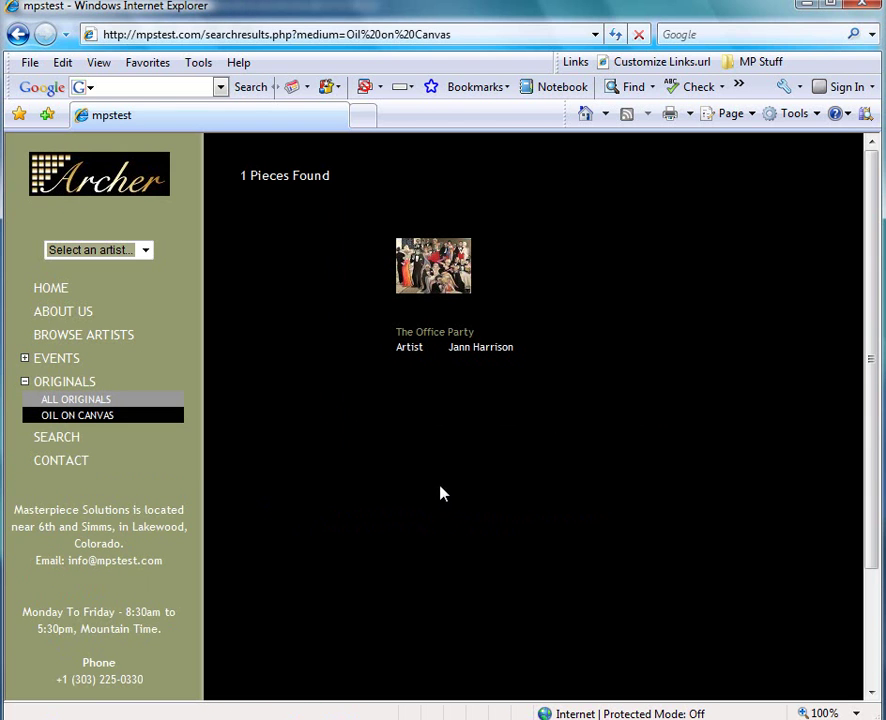
click(449, 289)
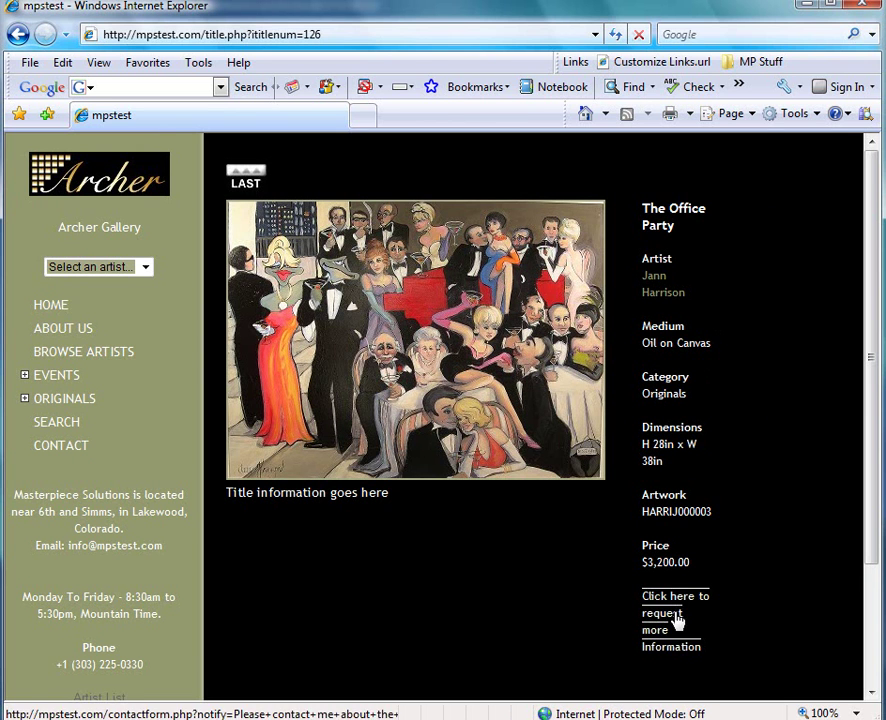
triple_click(628, 564)
double_click(645, 563)
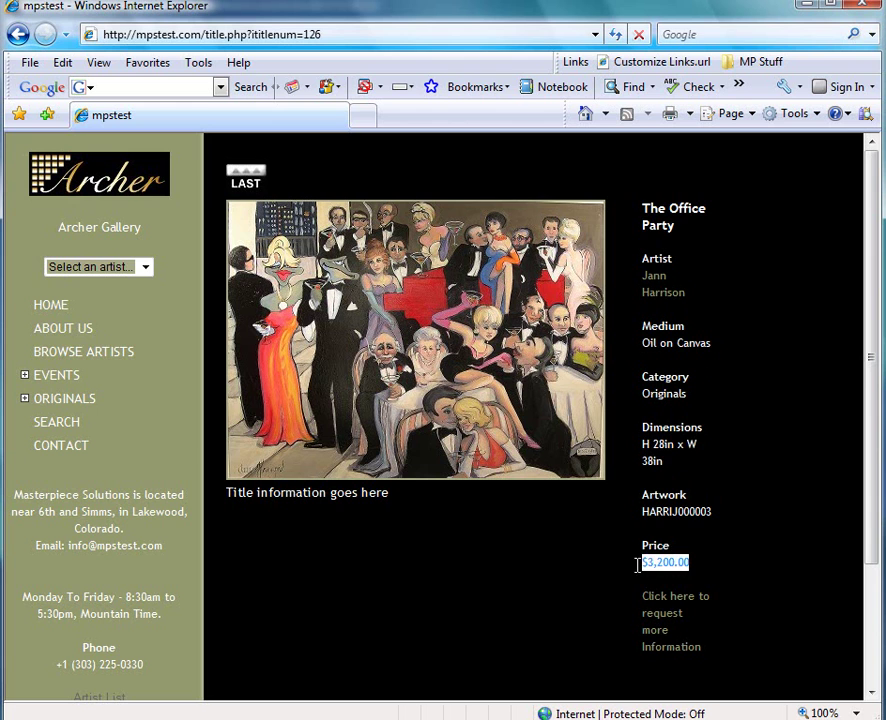
click(735, 557)
scroll(548, 567, down, 3)
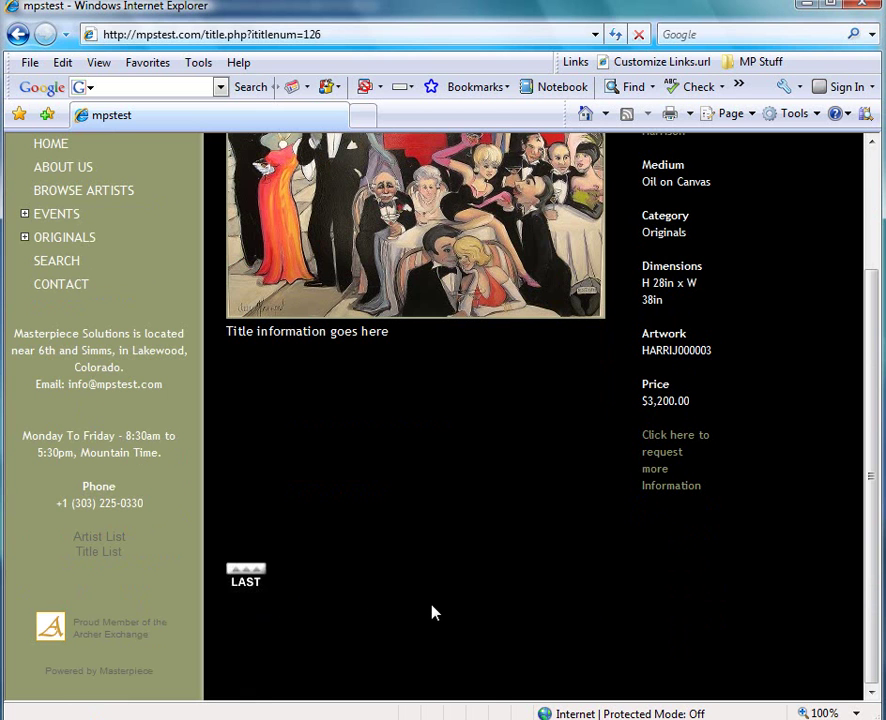
scroll(603, 575, up, 3)
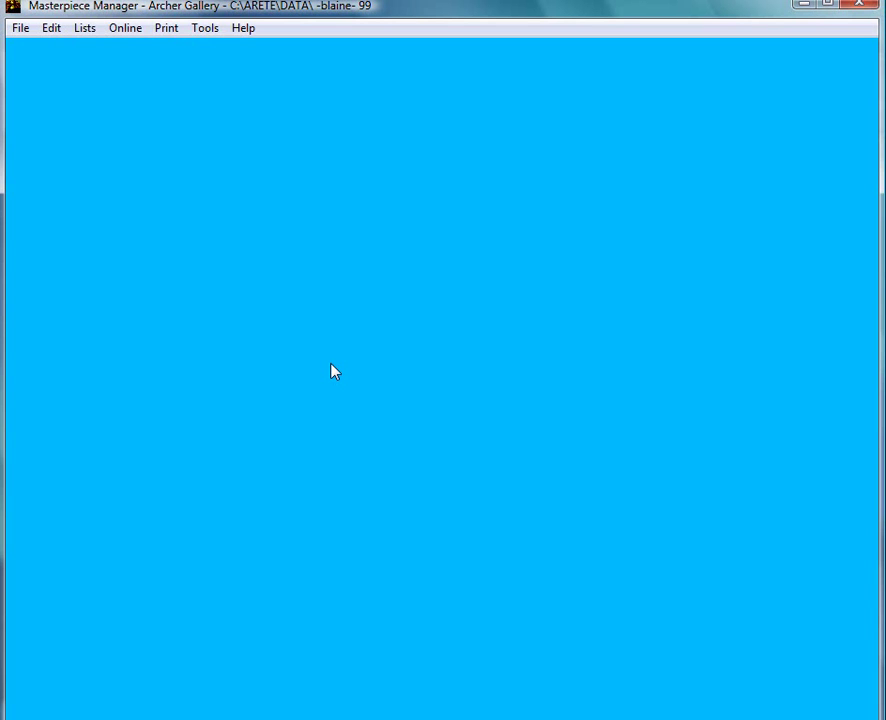
Switch back to Masterpiece Manager, look through the web settings of several items one record at a time, and close the item records
click(20, 28)
click(36, 100)
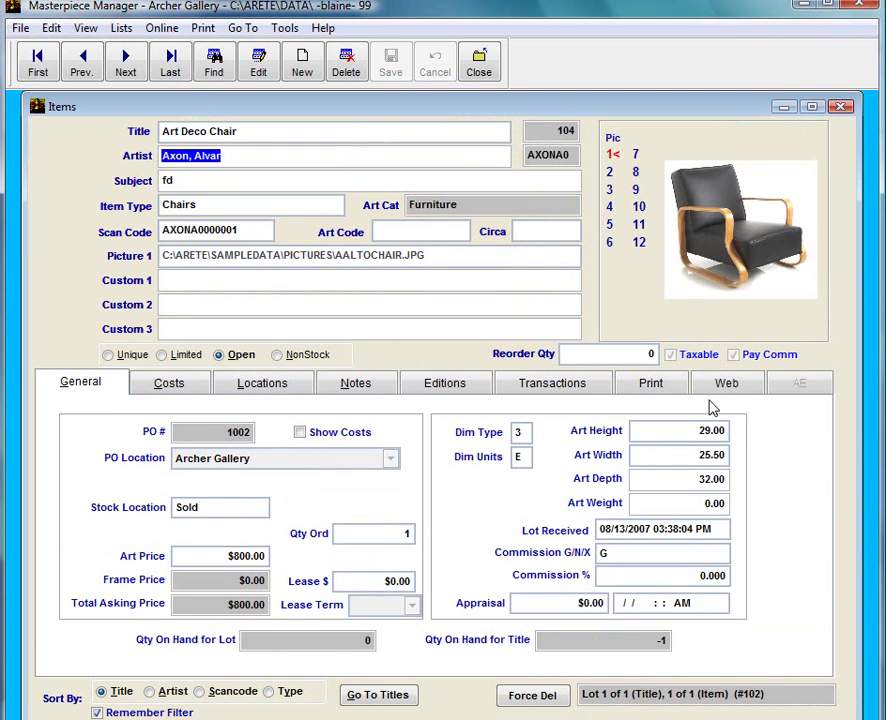
click(727, 390)
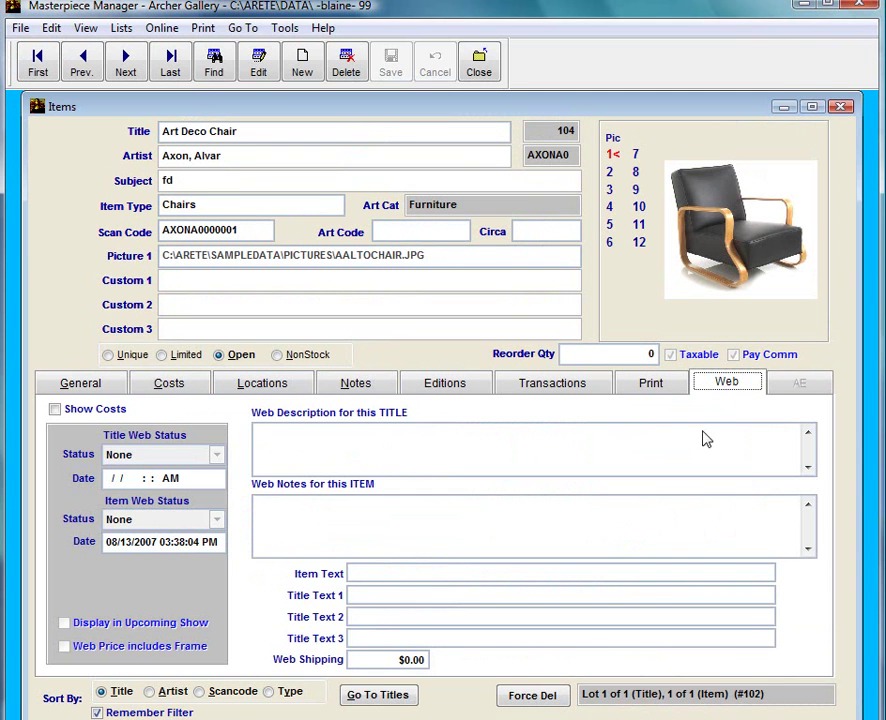
click(125, 62)
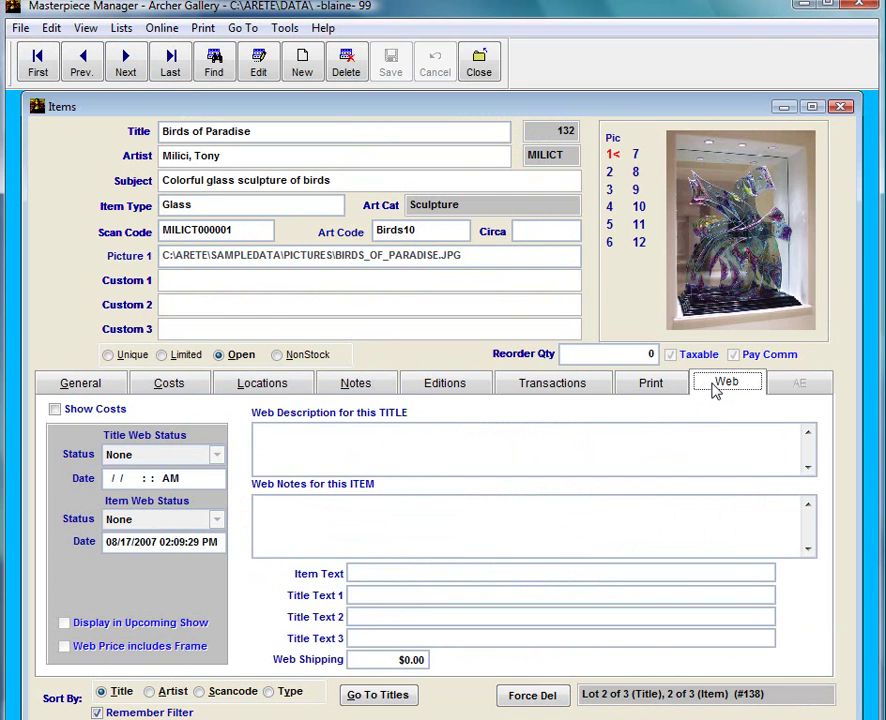
click(128, 64)
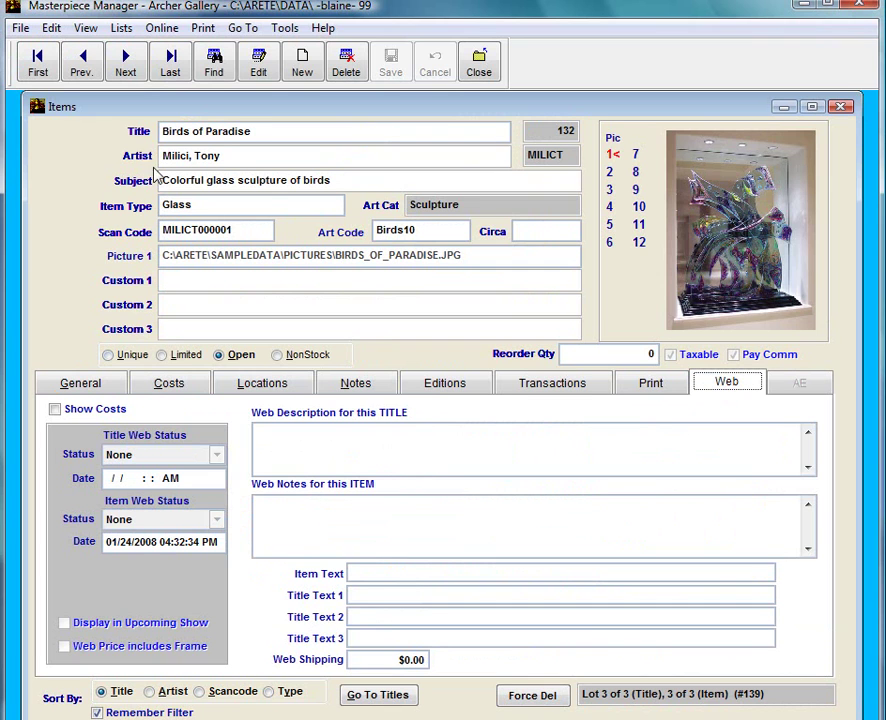
click(138, 76)
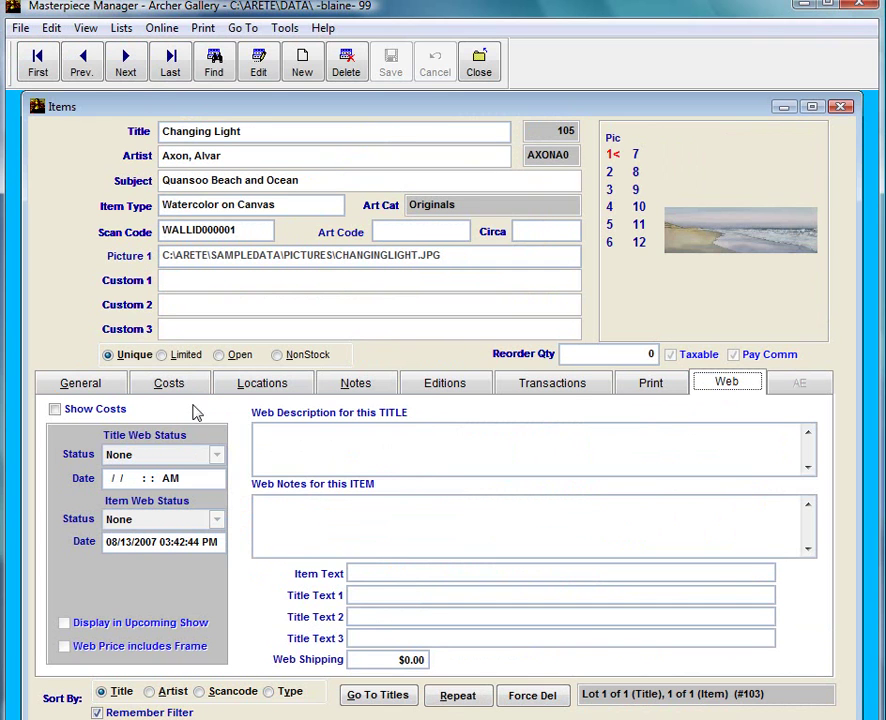
click(477, 73)
Open the Web Status Browser and go through the artists to see the titles and items belonging to each
click(134, 32)
click(141, 47)
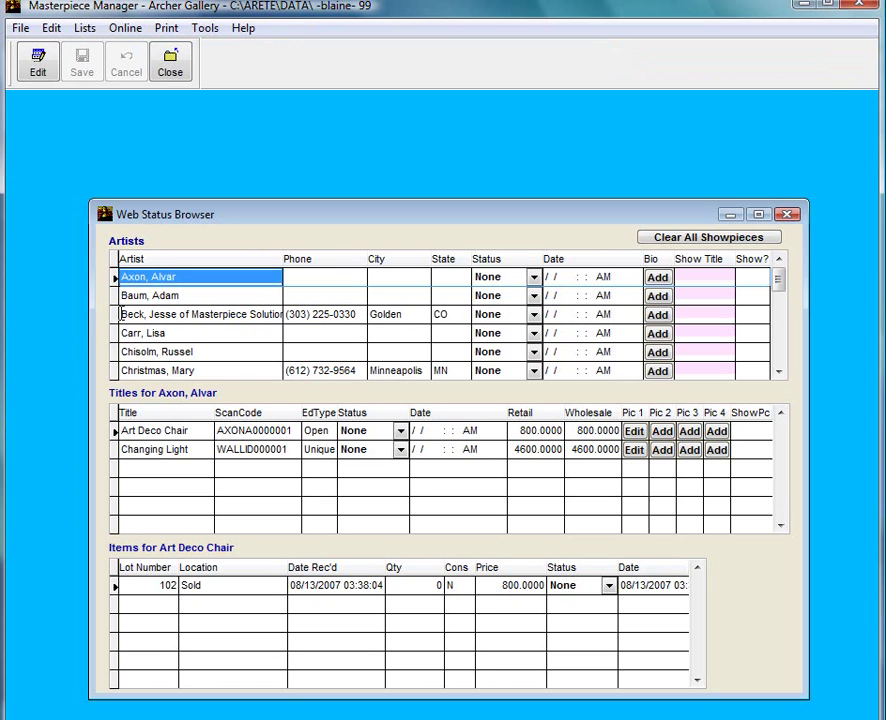
click(159, 450)
click(184, 295)
click(189, 280)
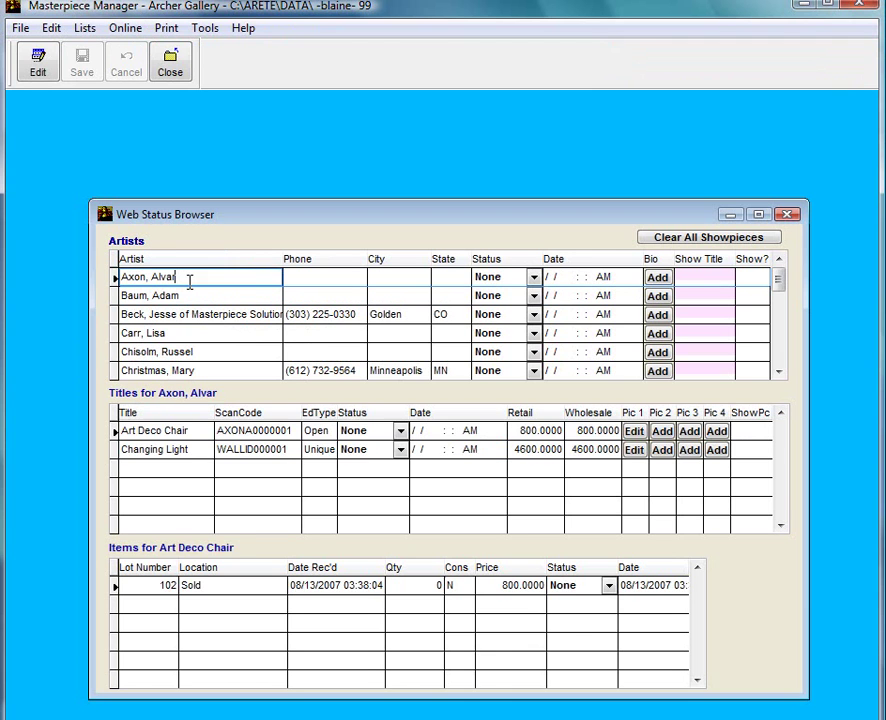
click(186, 333)
click(186, 352)
click(187, 371)
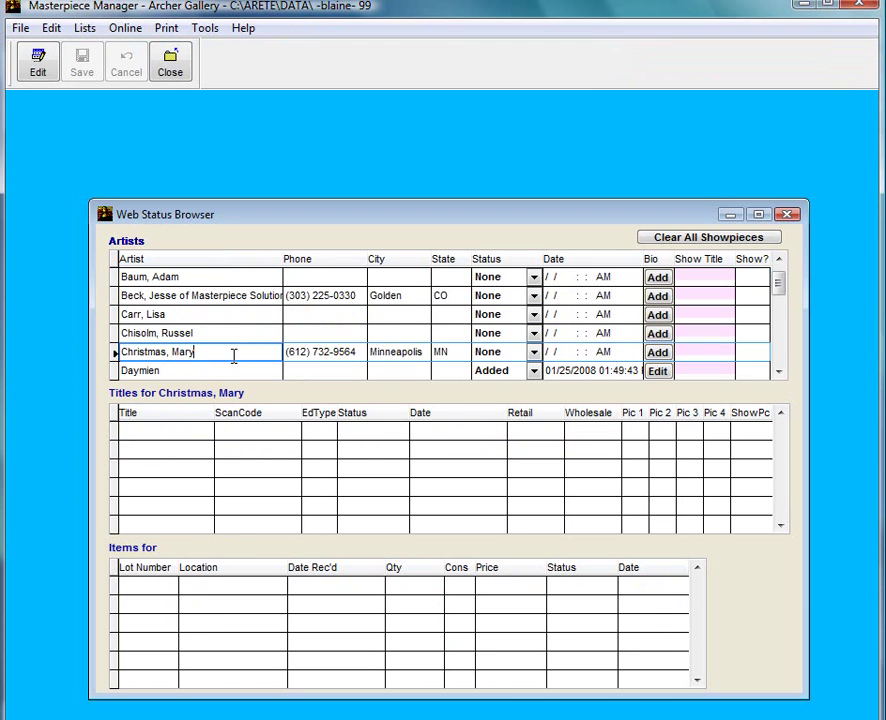
click(205, 375)
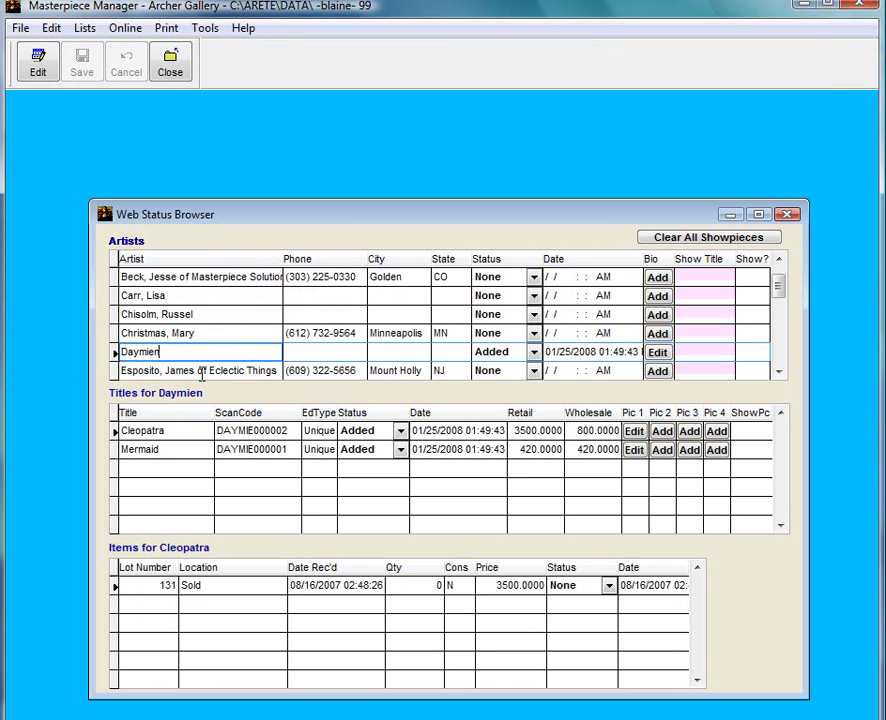
Set the web status of the artist of Cleopatra and Mermaid to Add to Web, including all in-stock titles and items, and save
click(176, 430)
click(174, 449)
click(170, 431)
click(186, 352)
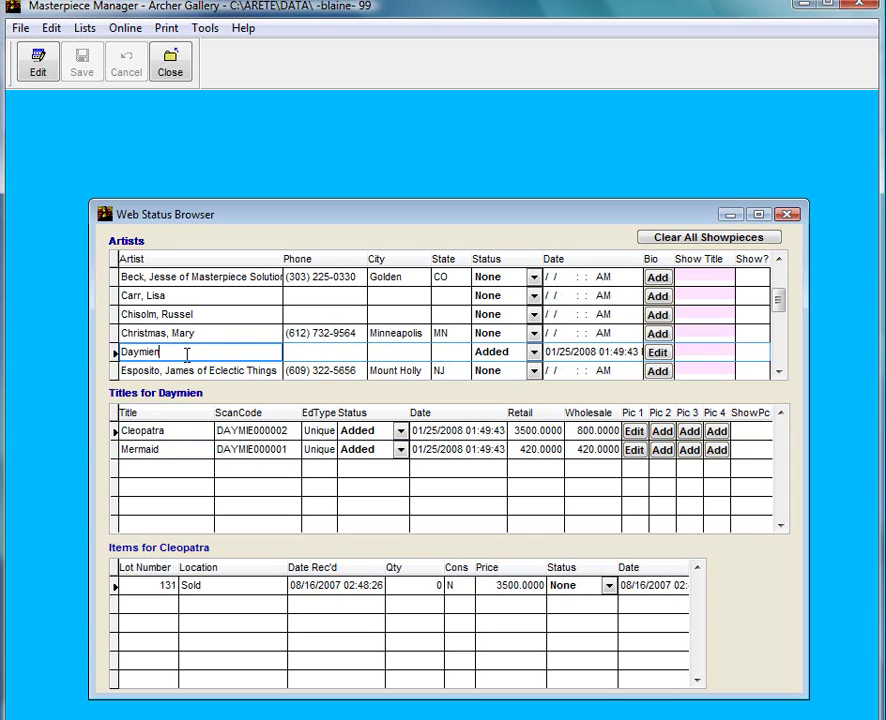
click(530, 352)
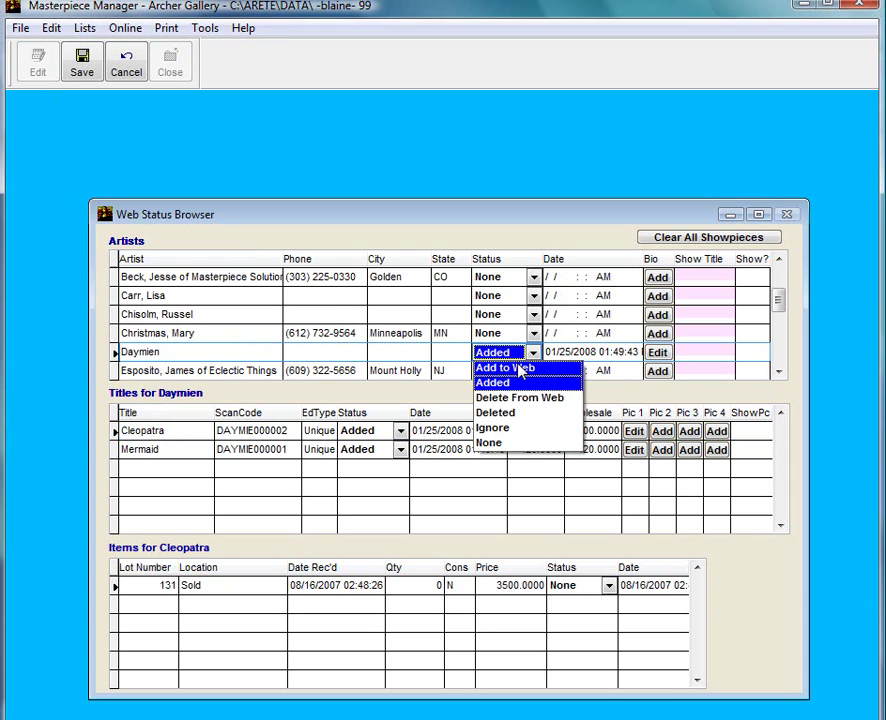
click(520, 369)
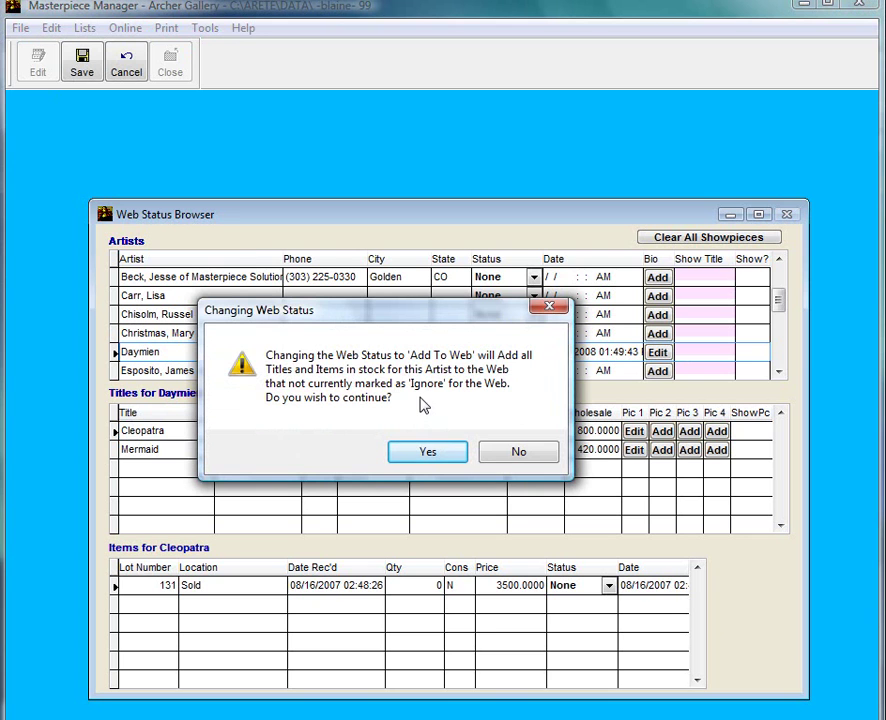
click(429, 457)
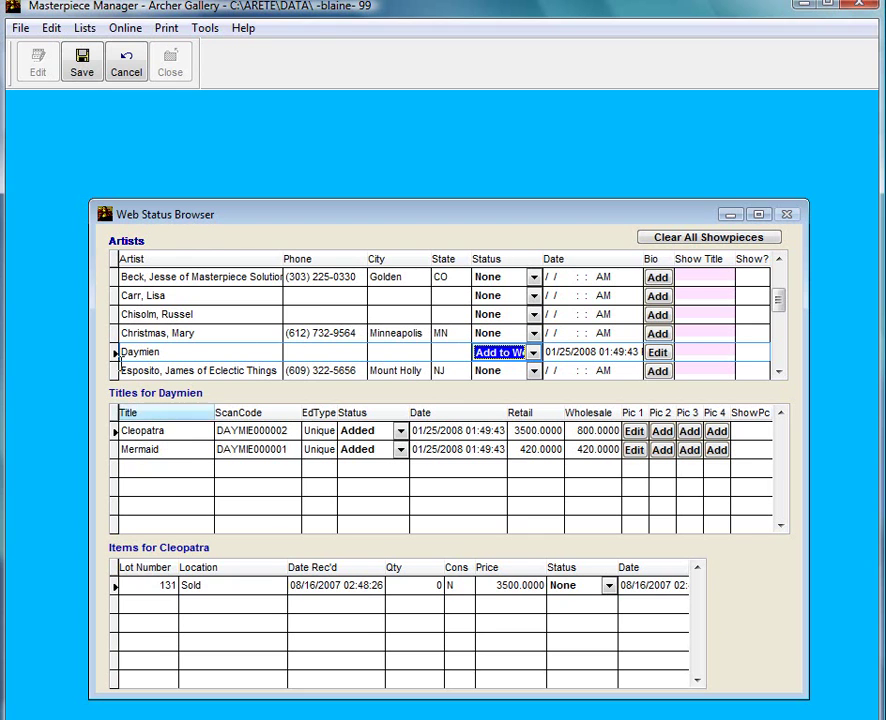
click(87, 64)
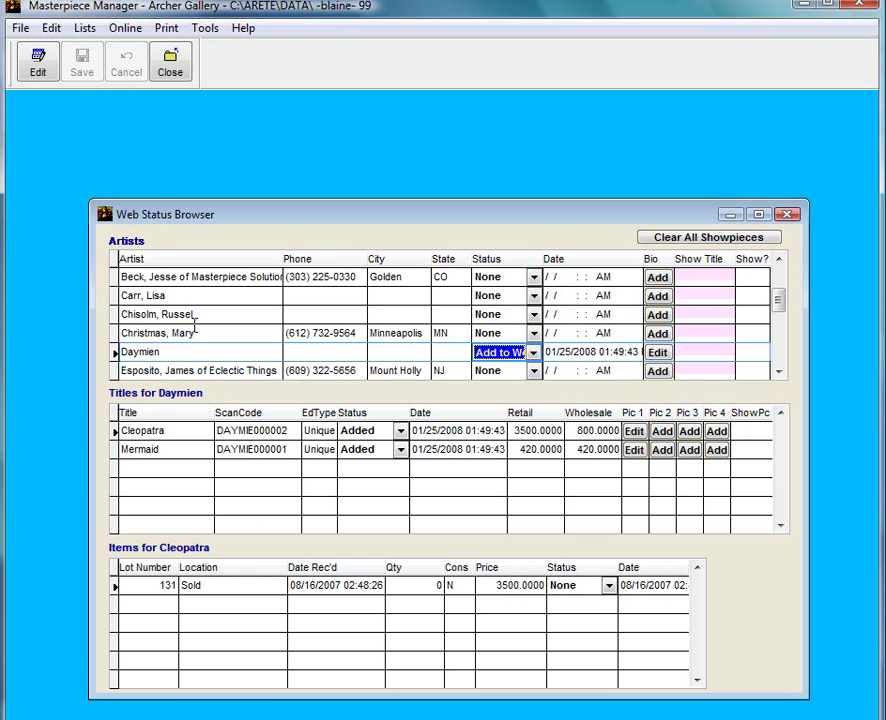
Select the first artist in the list and set the Art Deco Chair title's web status to Add to Web, including its in-stock items
click(204, 279)
click(204, 296)
scroll(233, 314, up, 1)
click(226, 298)
click(226, 282)
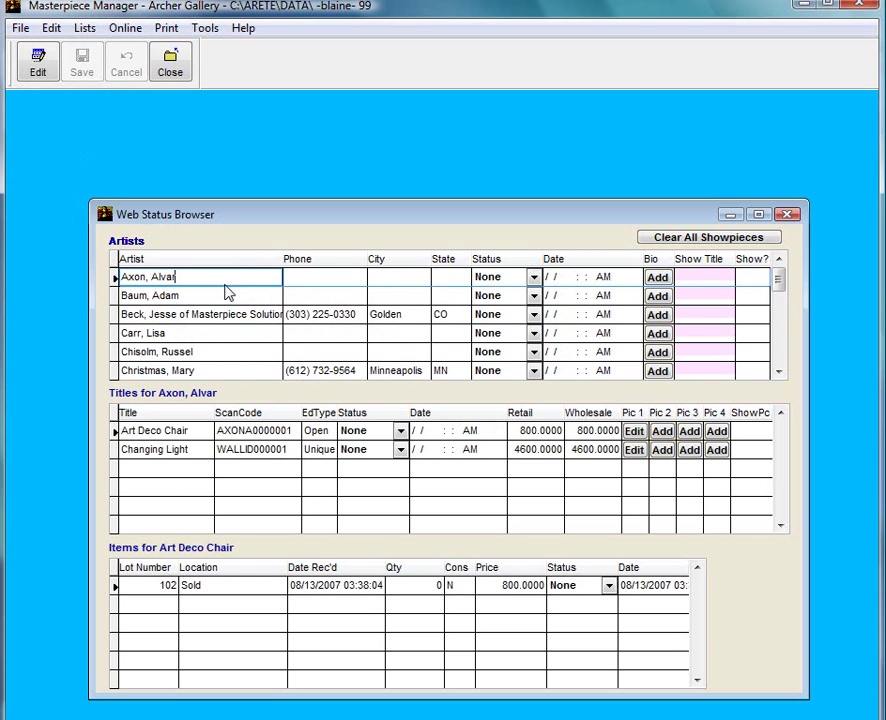
click(251, 284)
click(38, 62)
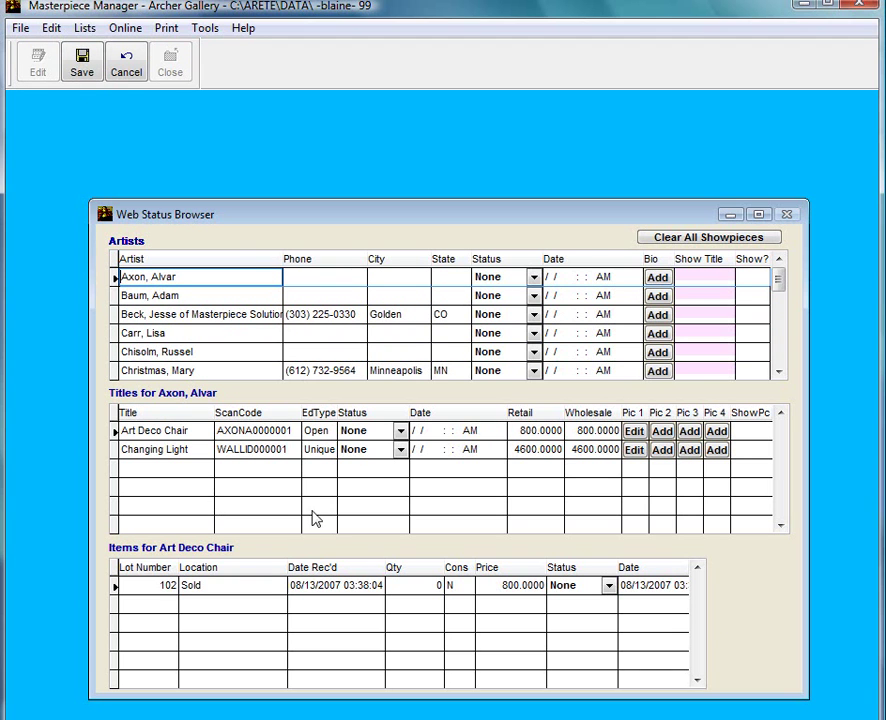
click(392, 431)
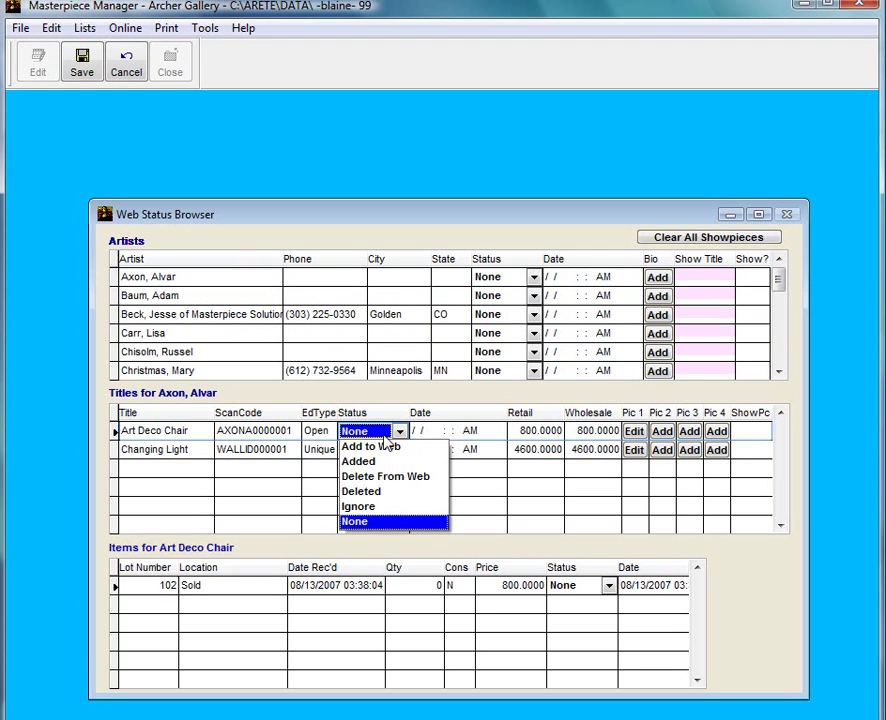
click(393, 452)
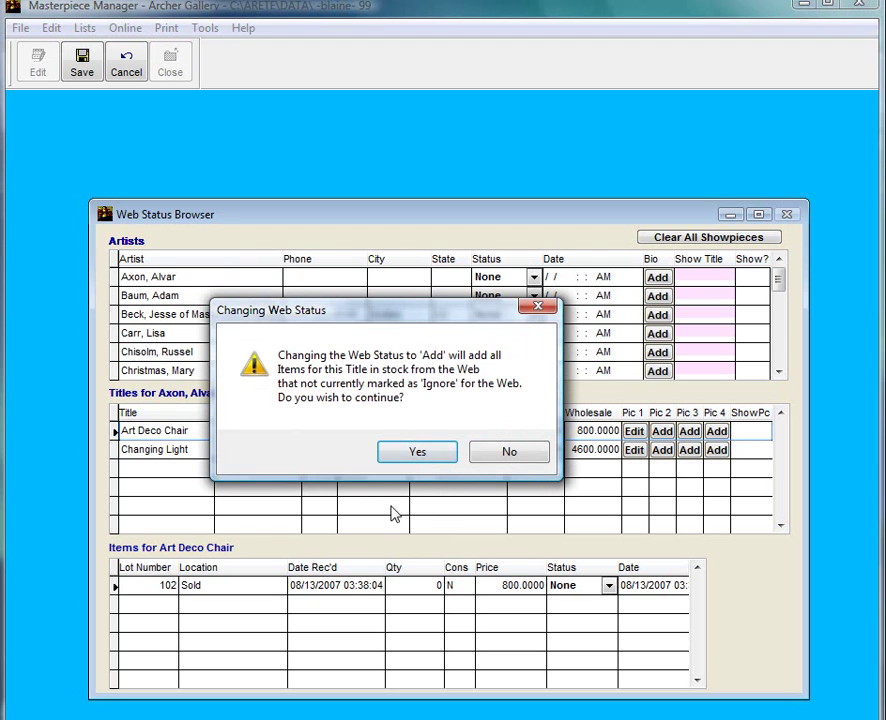
click(417, 452)
Choose None as the web status of the Changing Light title and save the status changes
click(399, 451)
click(399, 451)
click(420, 538)
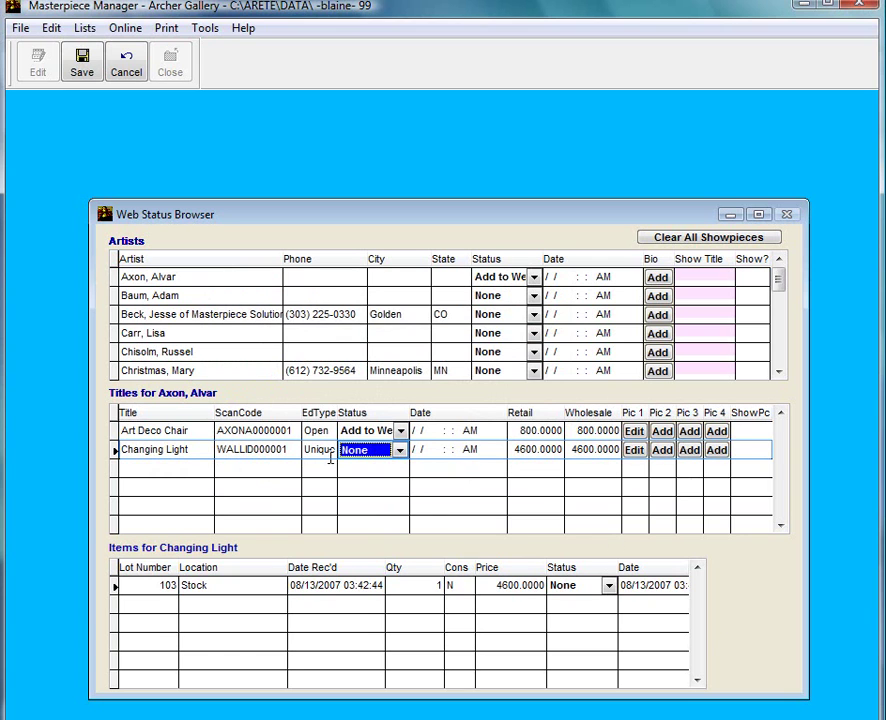
click(88, 70)
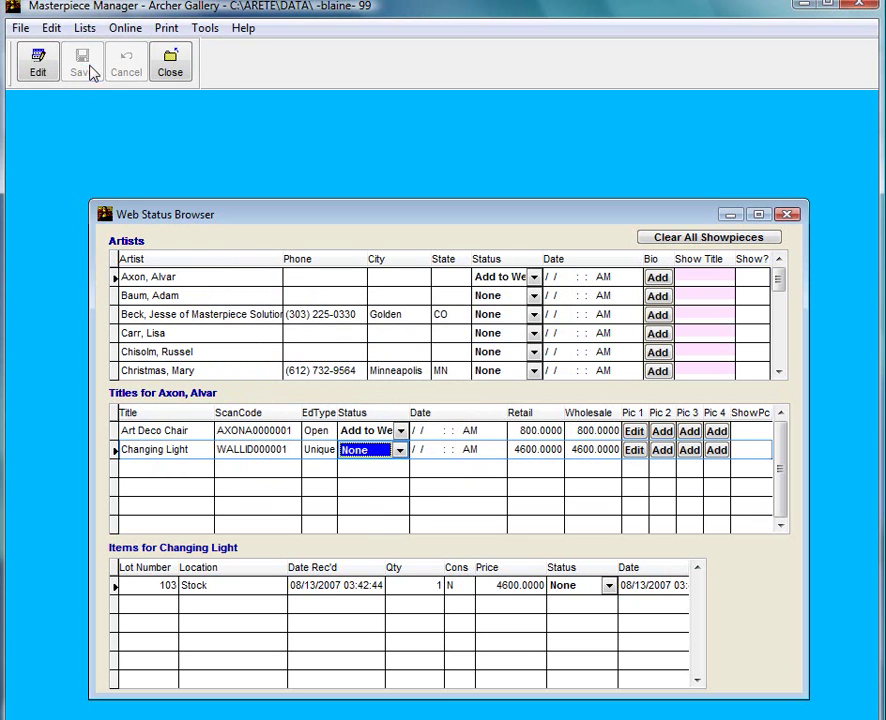